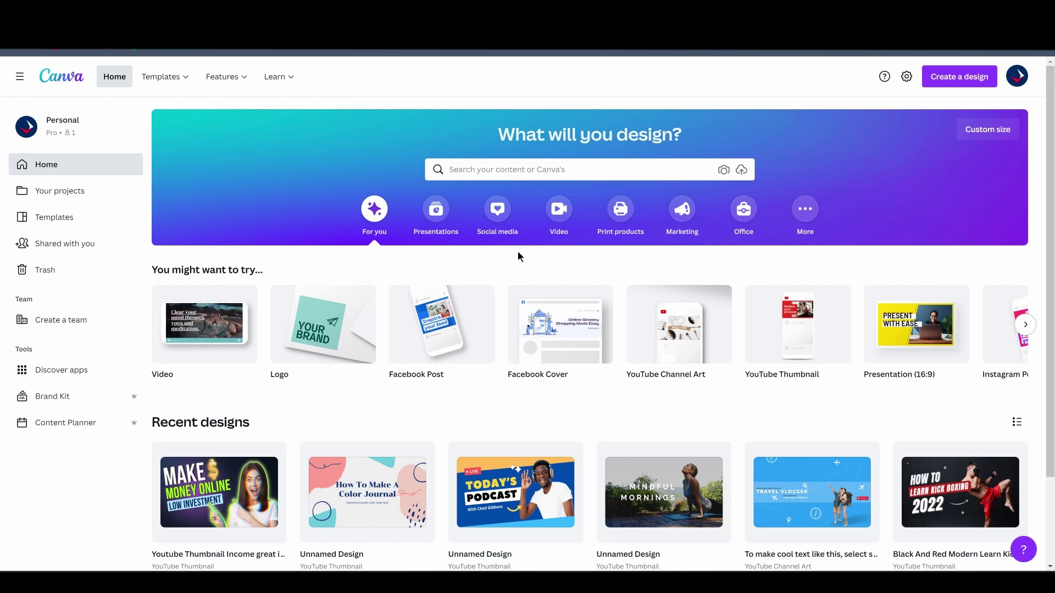
Step: Search the templates for "logo"
left_click(538, 179)
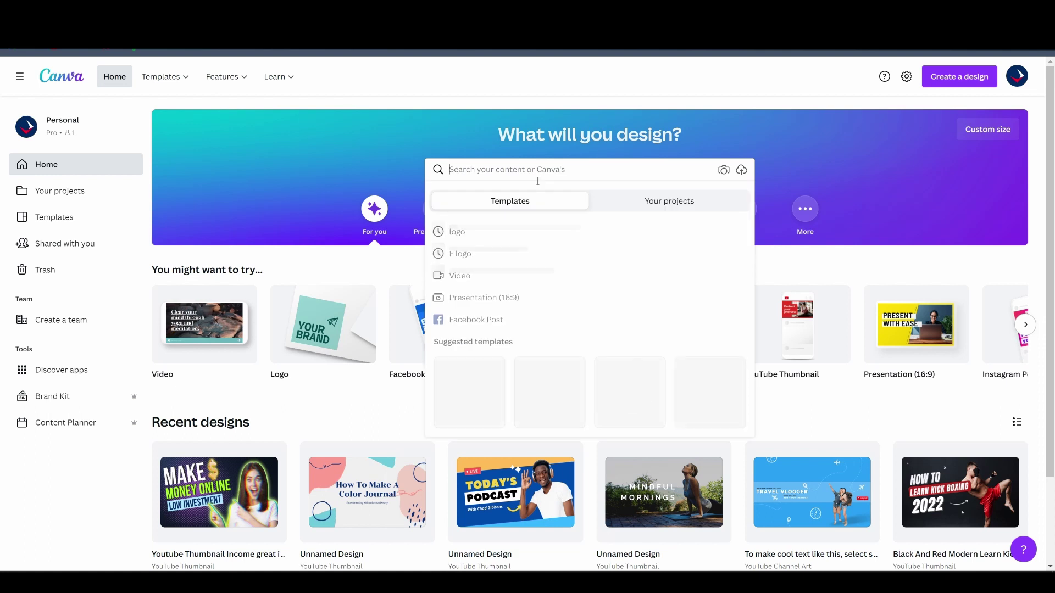
type("logo")
key("Return")
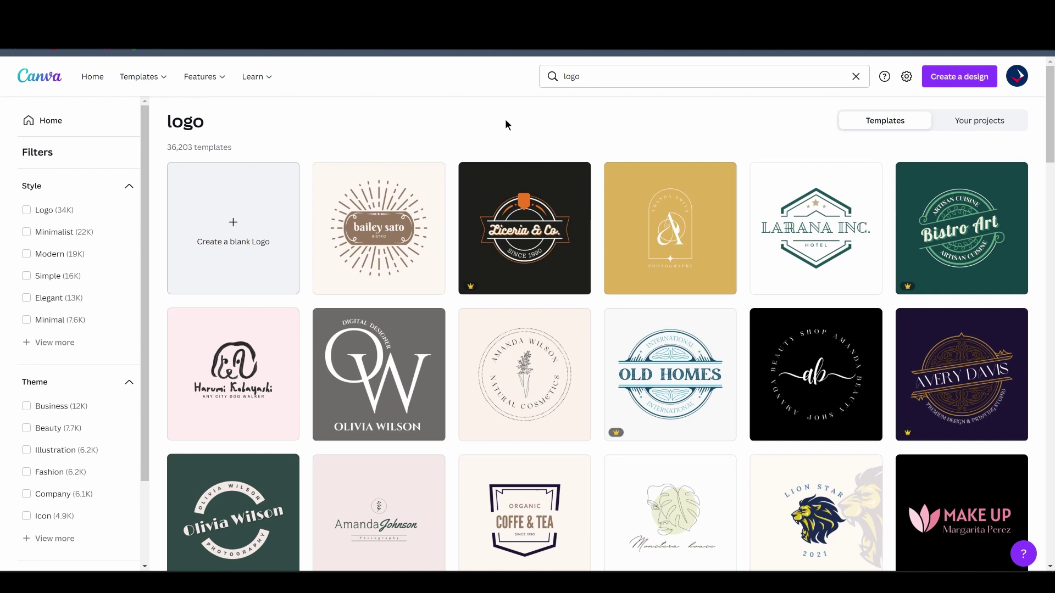
Step: Look through the logo template results to examine the range of available designs
scroll(604, 145, "down", 3)
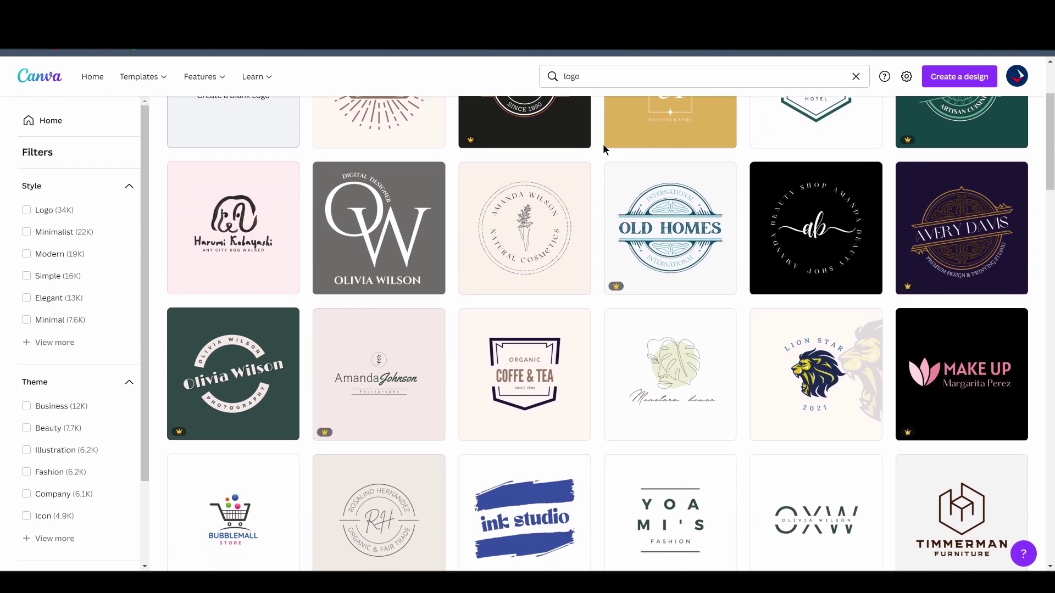
scroll(602, 147, "down", 4)
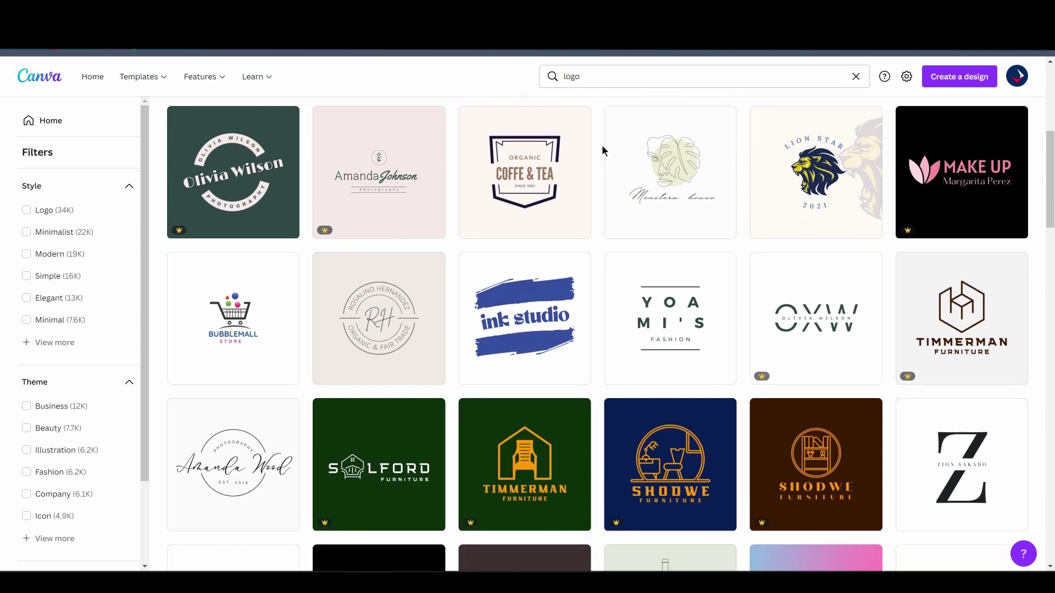
scroll(602, 149, "down", 2)
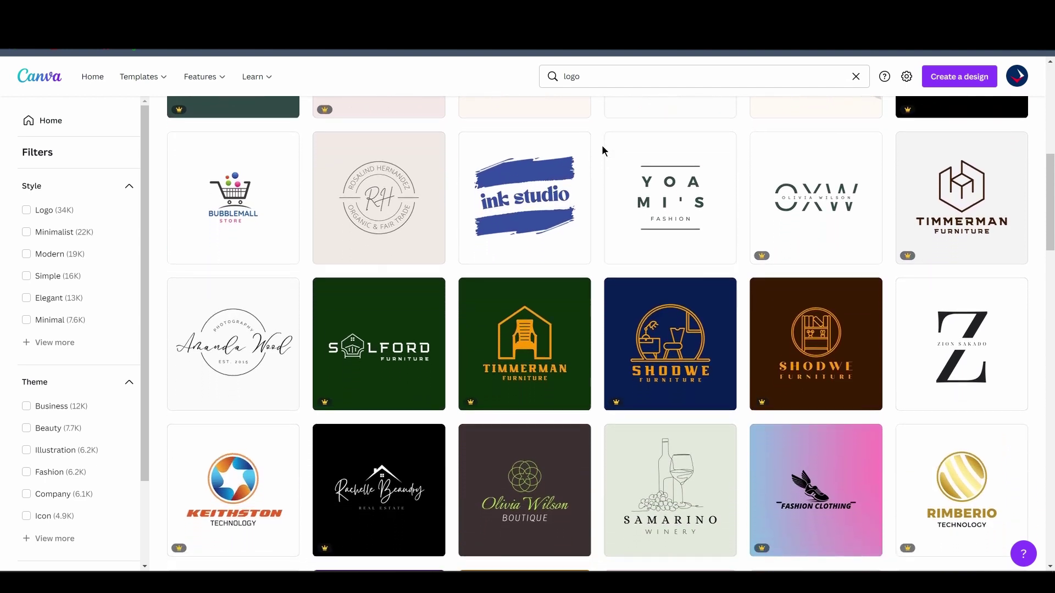
scroll(601, 144, "down", 3)
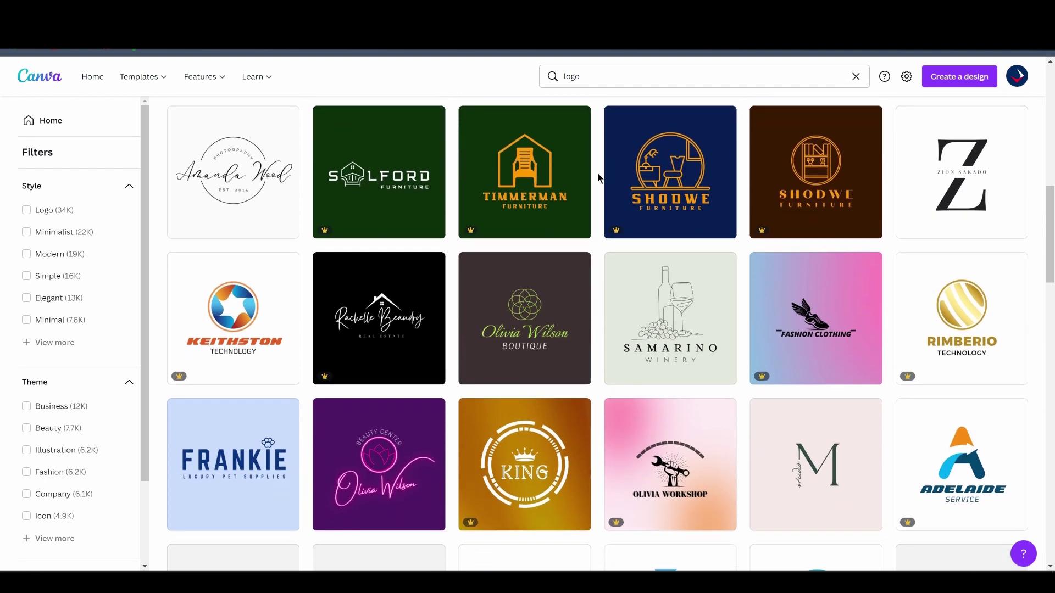
scroll(598, 175, "down", 2)
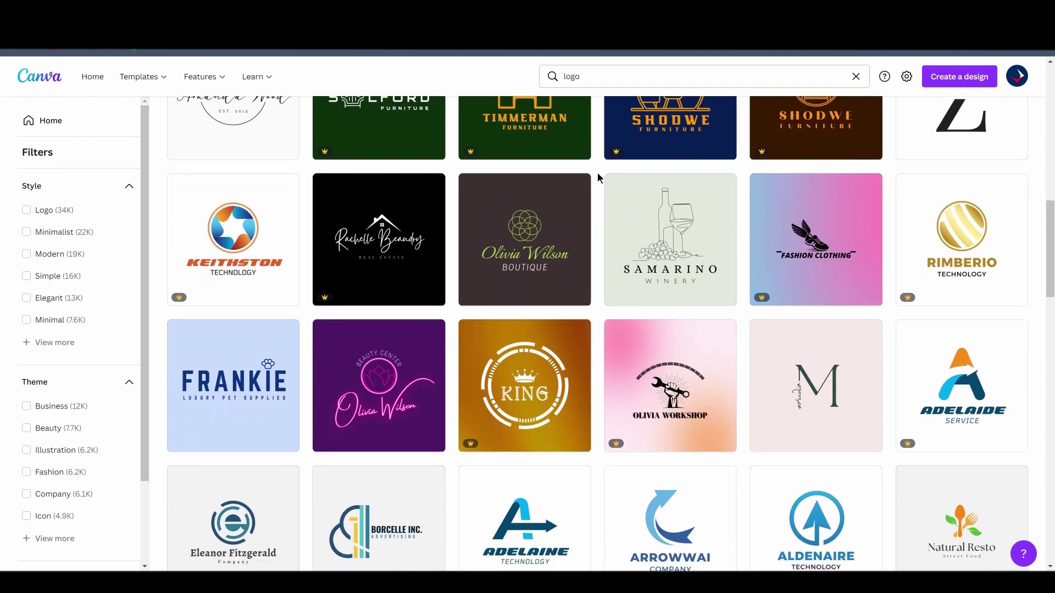
scroll(598, 176, "down", 5)
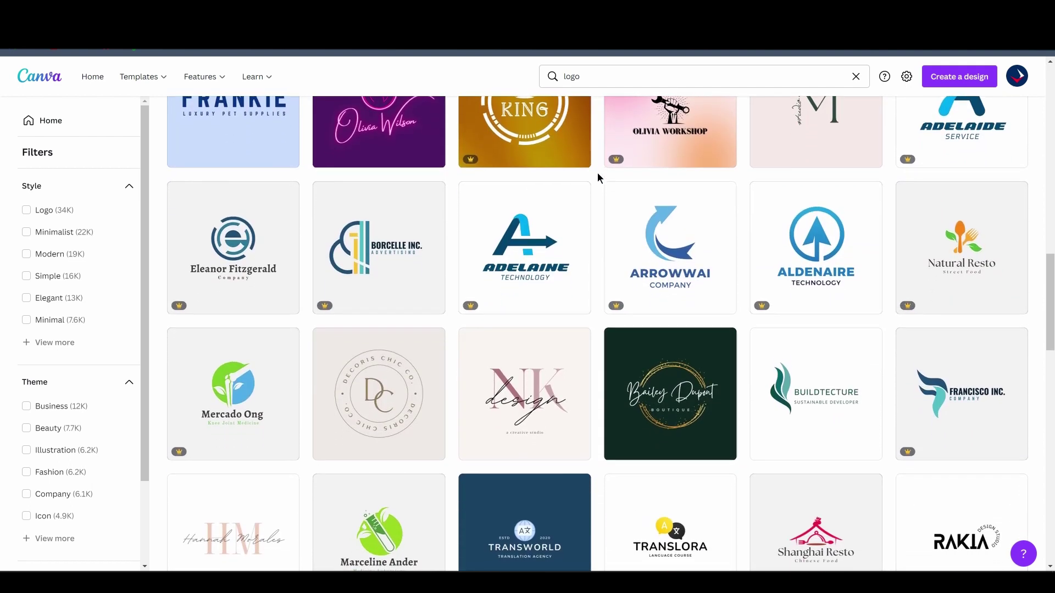
scroll(598, 172, "down", 3)
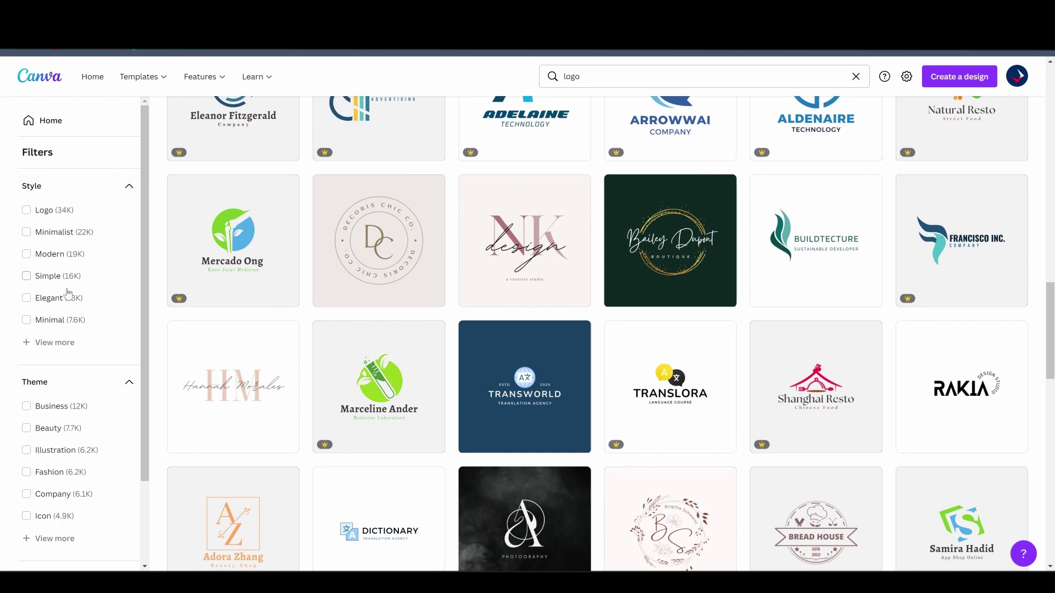
Step: Expand the full list of style filters and look through it down to the theme filters
left_click(54, 343)
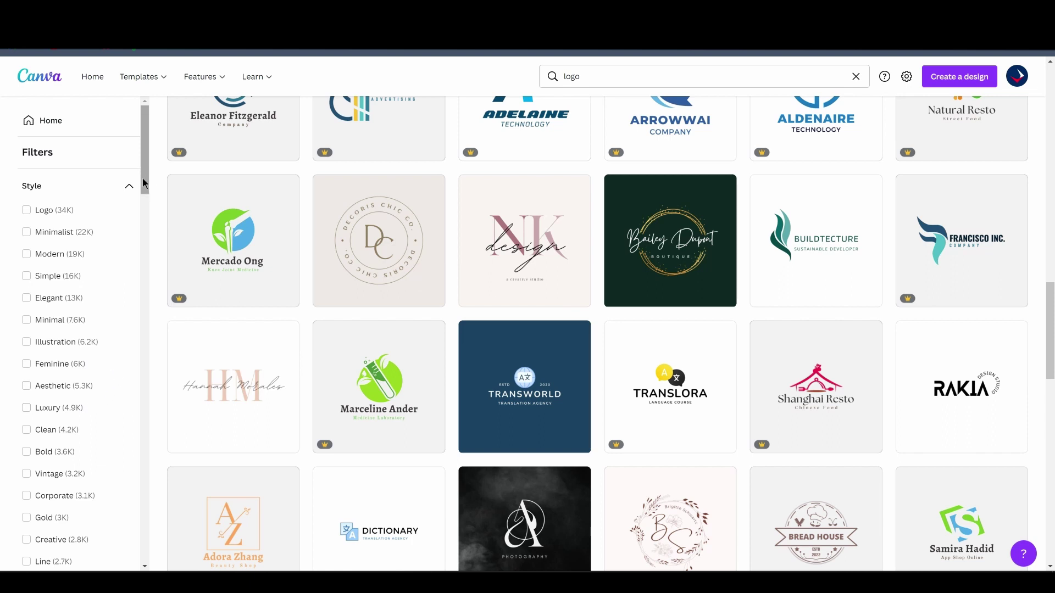
left_click_drag(144, 181, 132, 514)
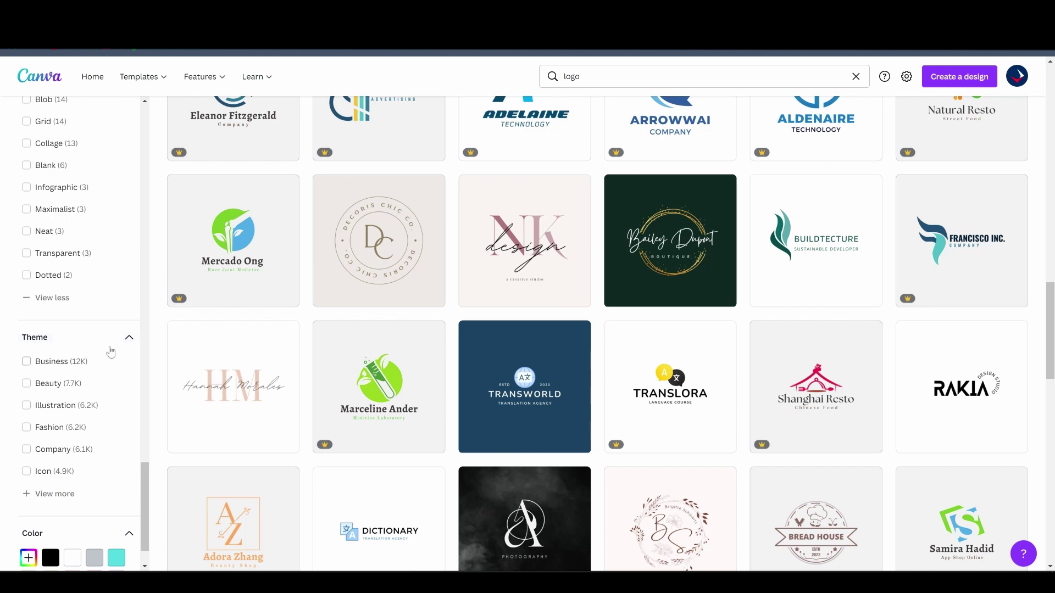
Step: Filter the logo templates by the Health theme from the expanded theme list and remove that filter again
left_click(54, 494)
scroll(128, 389, "down", 1)
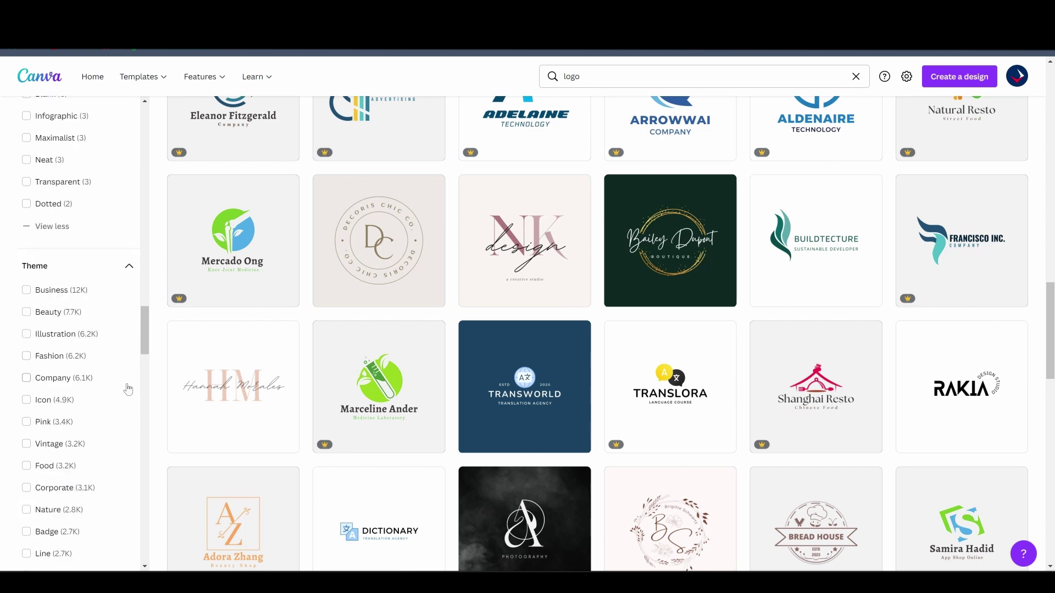
scroll(128, 389, "down", 3)
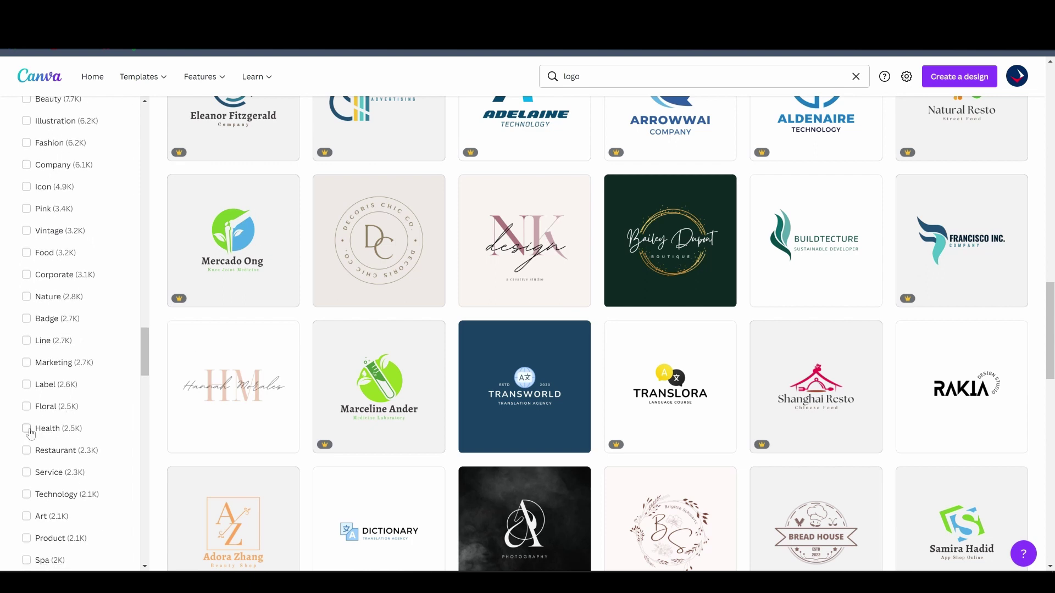
left_click(29, 432)
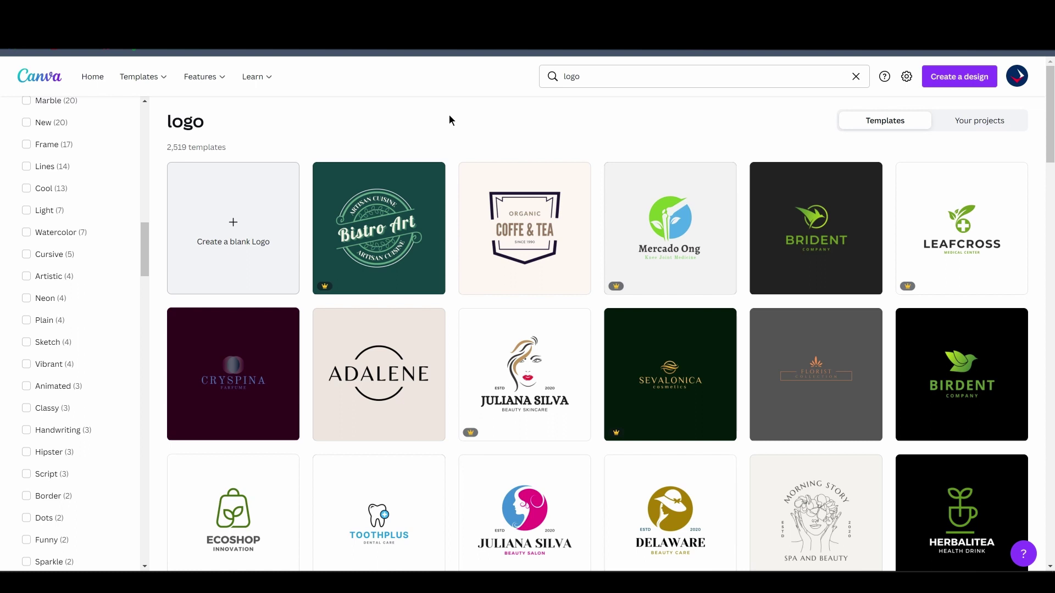
scroll(33, 473, "down", 5)
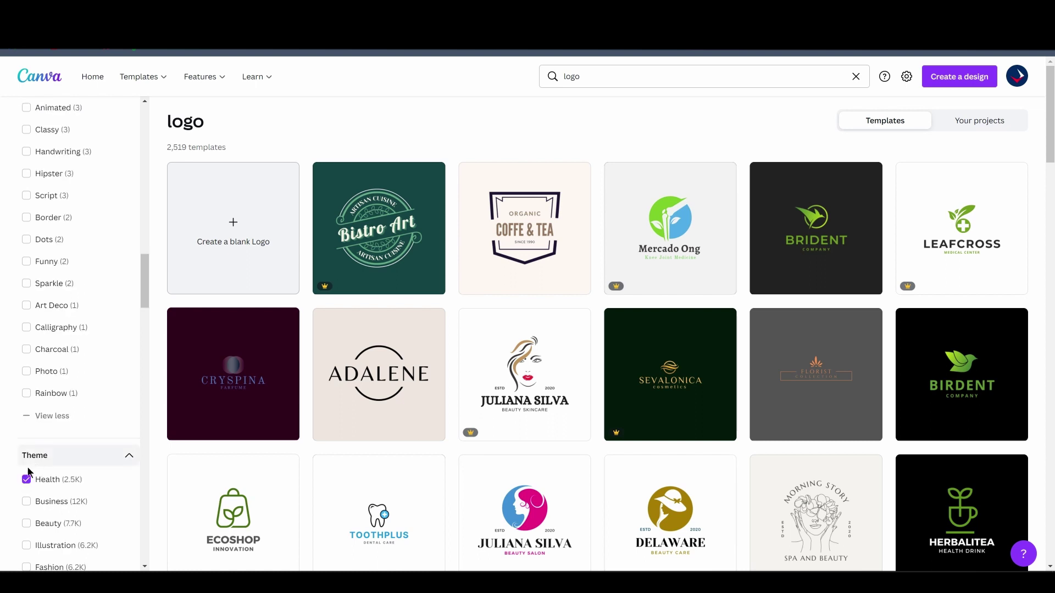
left_click(25, 481)
Step: Filter the logo templates by the Professional style
left_click_drag(146, 238, 149, 180)
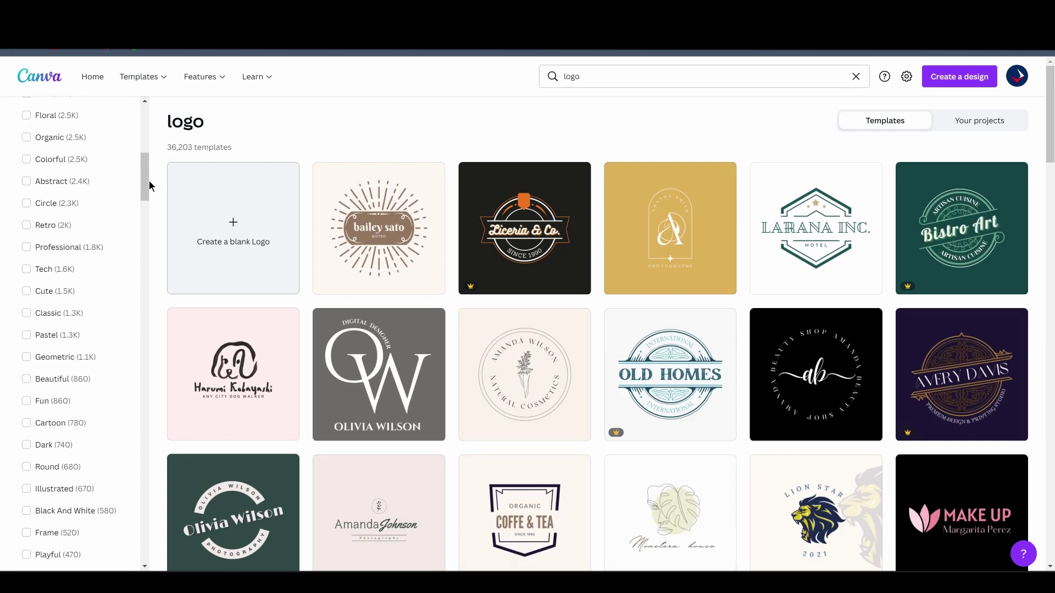
left_click(27, 247)
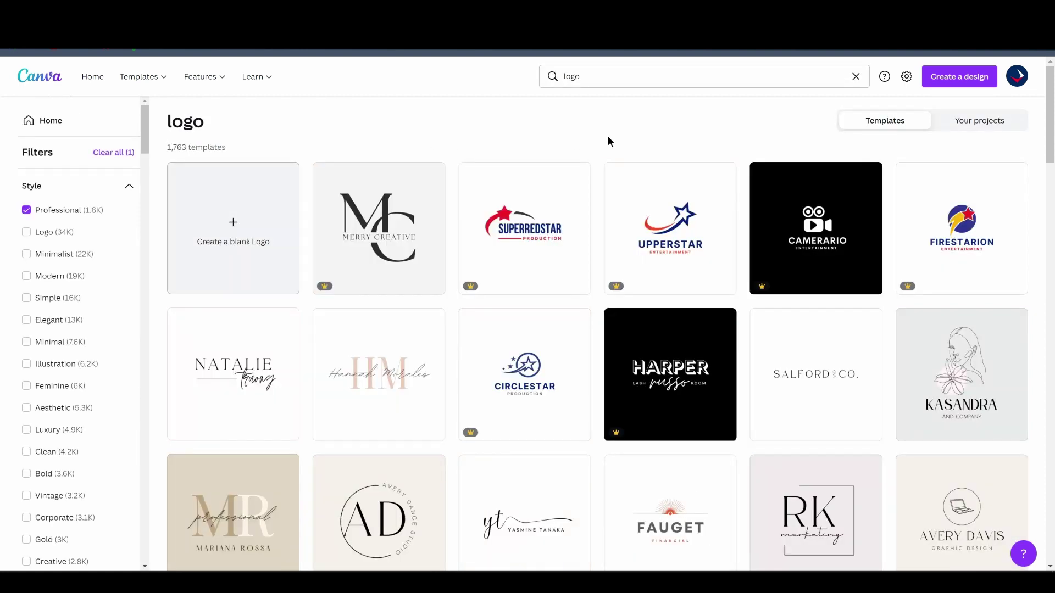
Step: Find the pink "the FEARLESS females" logo among the filtered templates and open it for editing
scroll(621, 142, "down", 3)
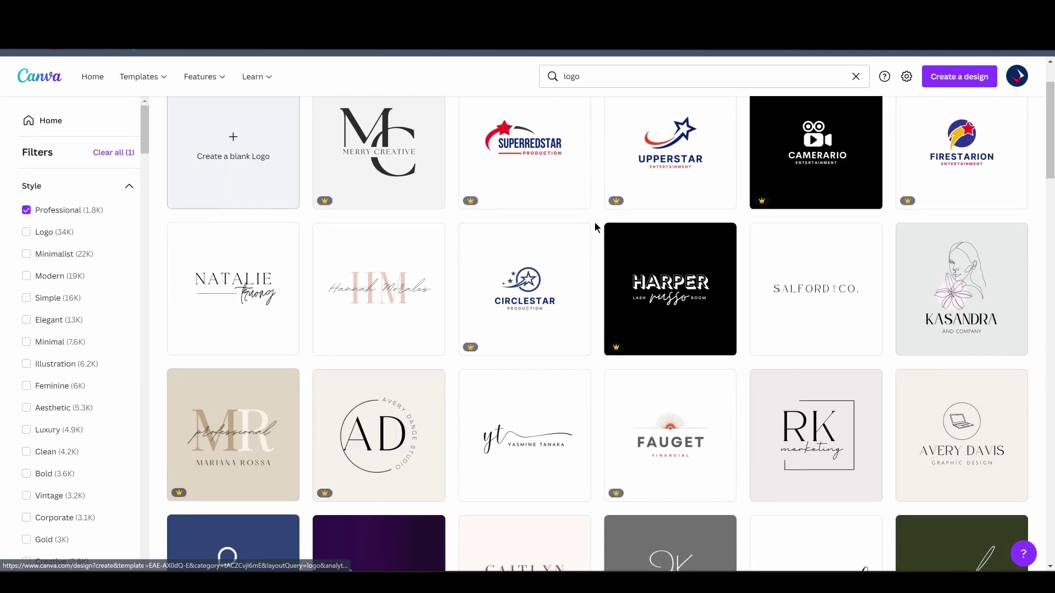
scroll(595, 227, "down", 3)
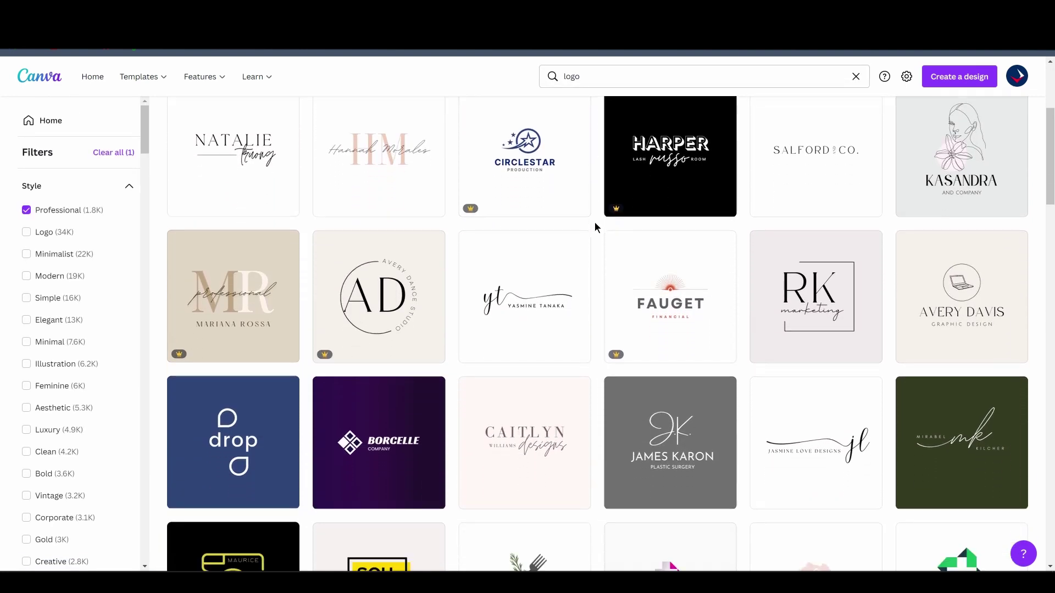
scroll(594, 222, "down", 3)
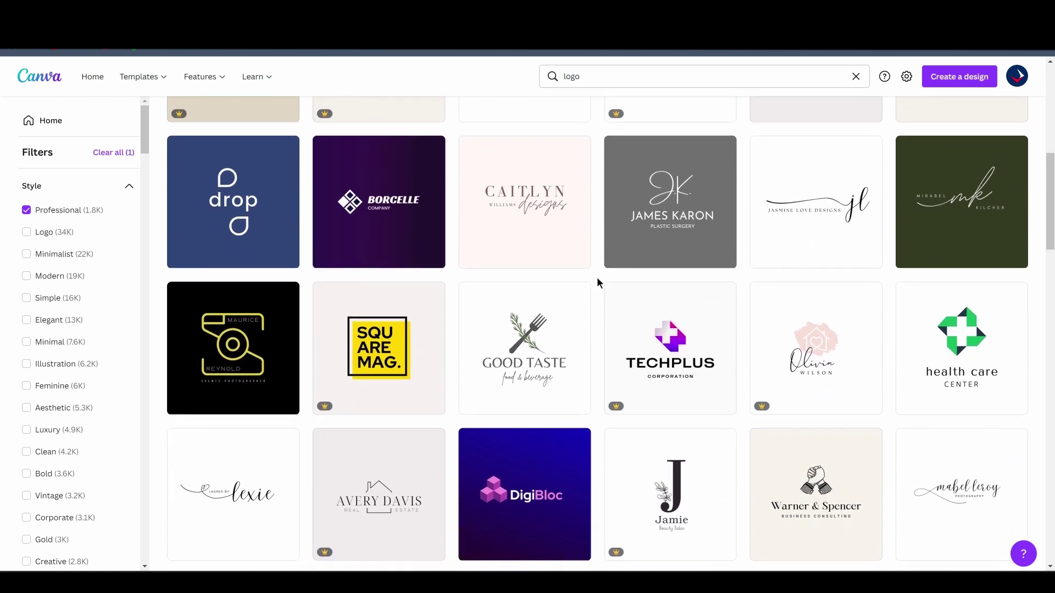
scroll(596, 277, "down", 5)
scroll(600, 273, "down", 3)
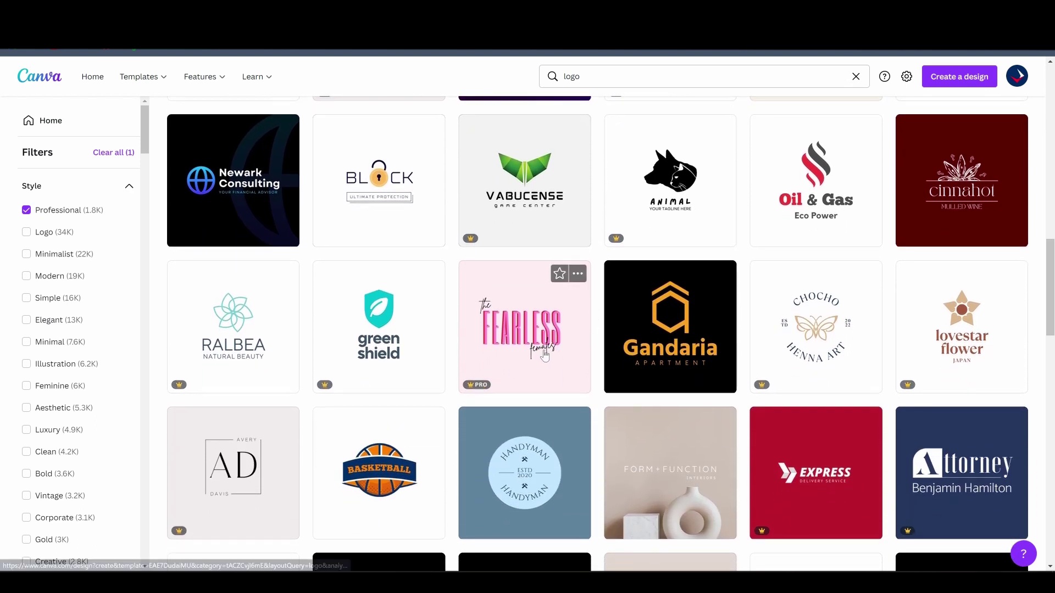
left_click(524, 357)
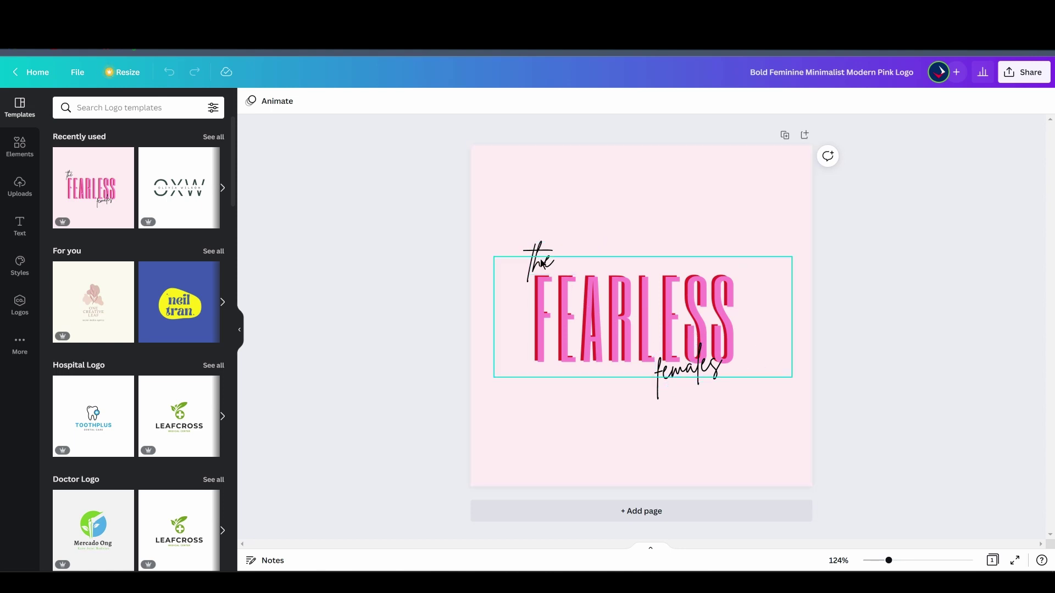
Step: Replace the word FEARLESS in the front pink text layer with BADASS
double_click(611, 320)
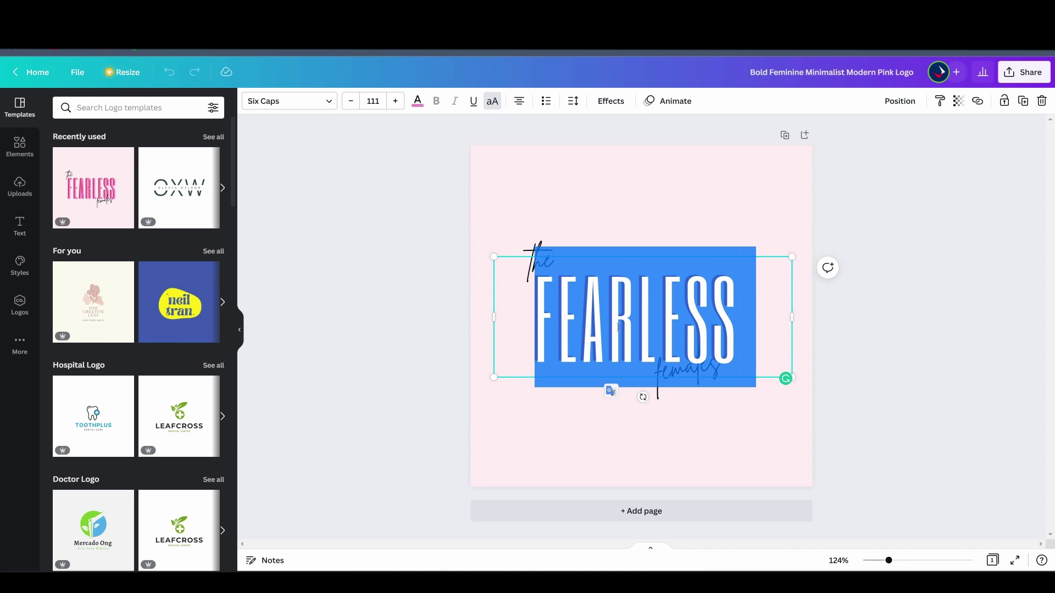
type("BADASS")
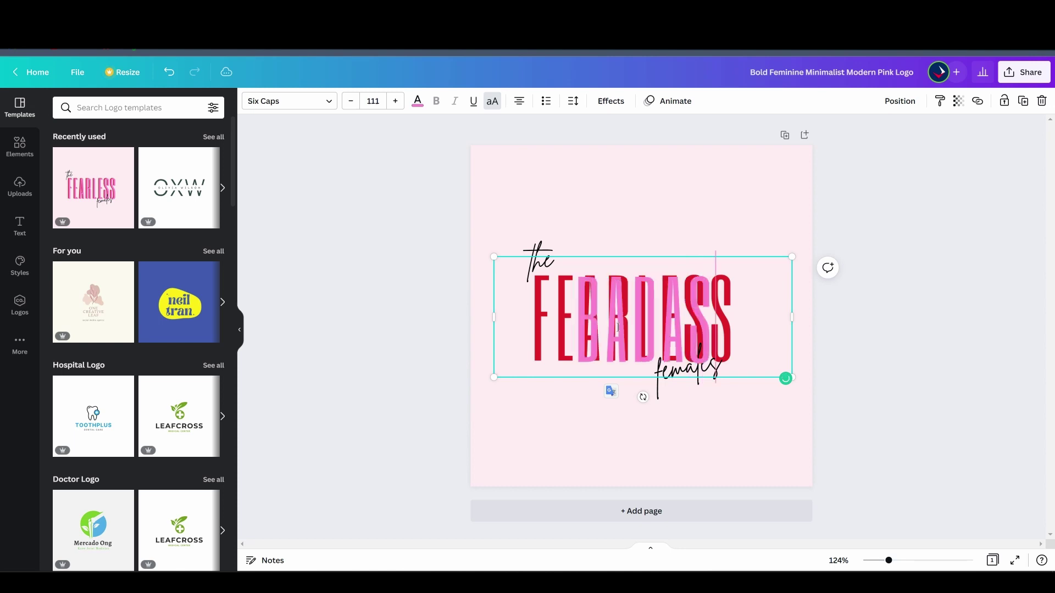
key("ctrl+z")
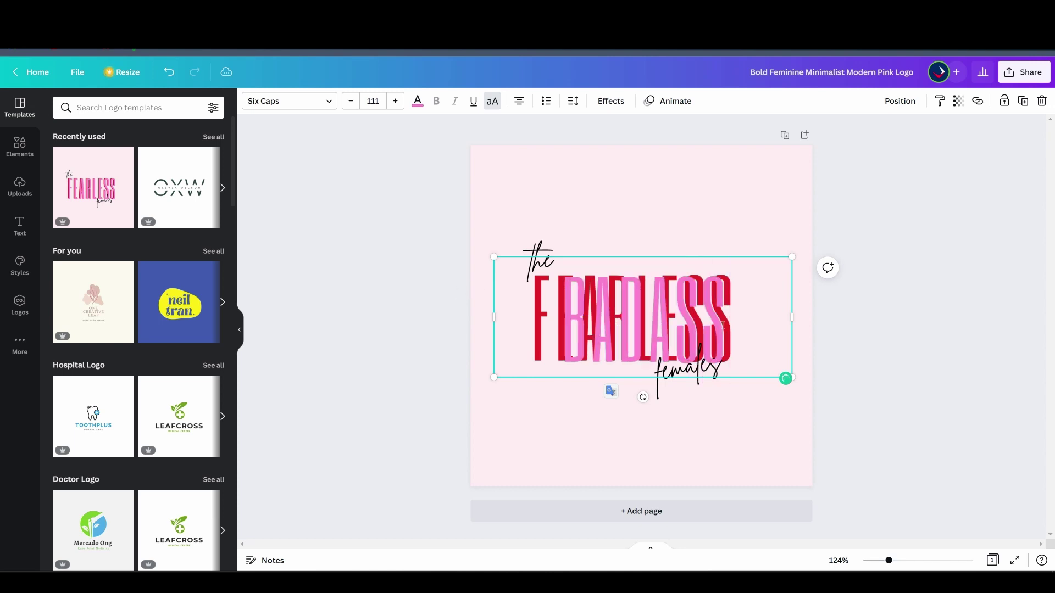
left_click(885, 320)
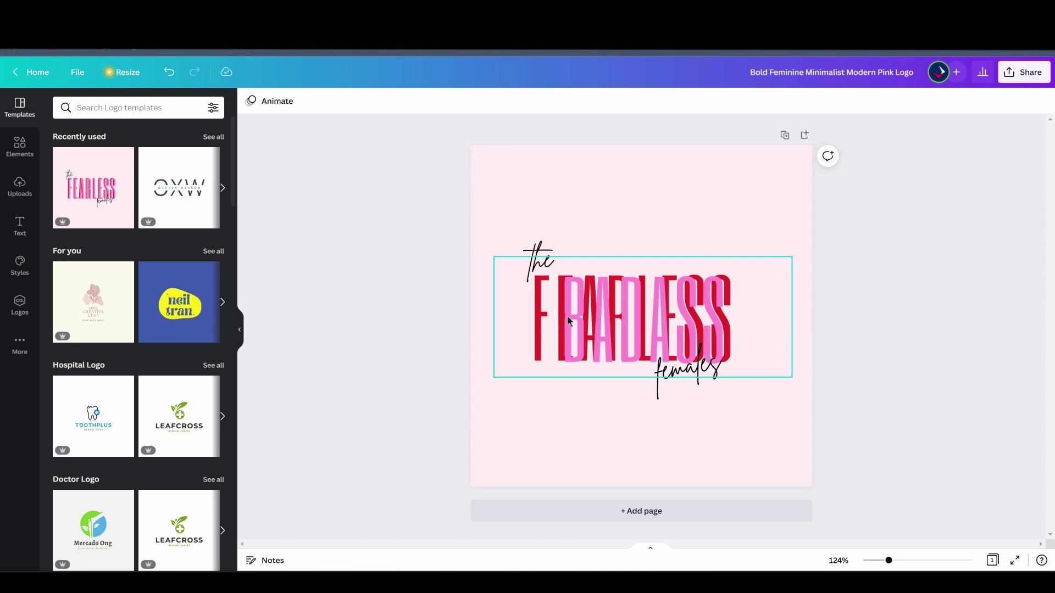
Step: Copy the pink BADASS text layer and delete it from the canvas
right_click(600, 325)
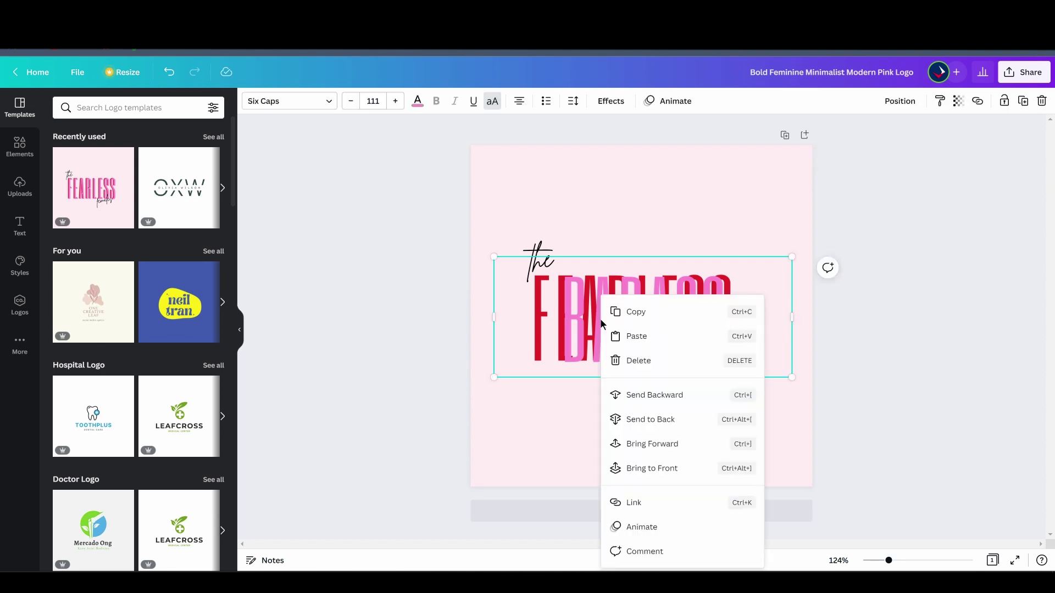
left_click(637, 316)
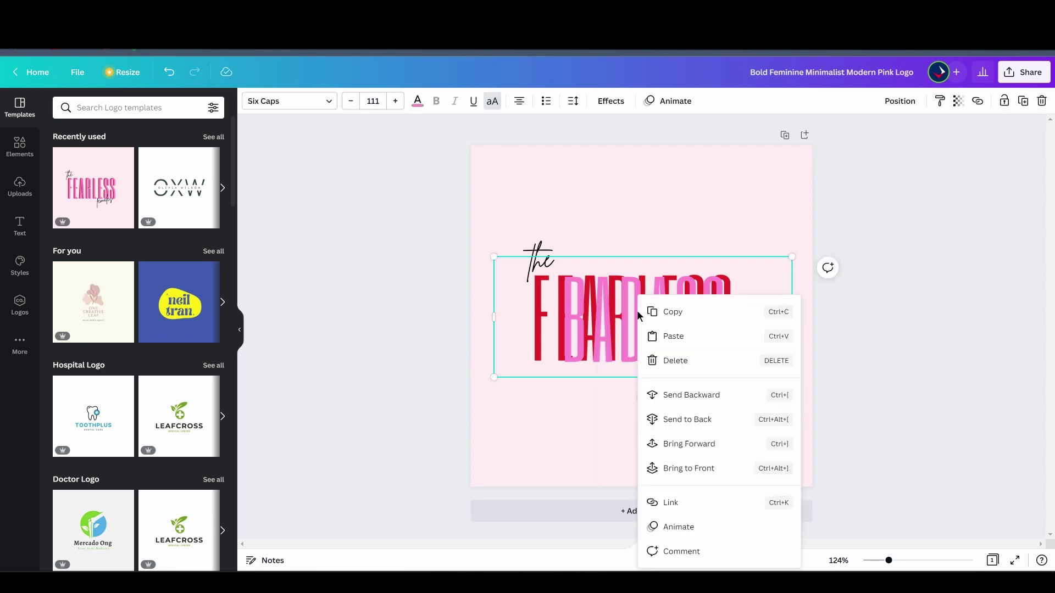
left_click(676, 360)
Step: Replace the word FEARLESS in the red text layer with BADASS
double_click(657, 384)
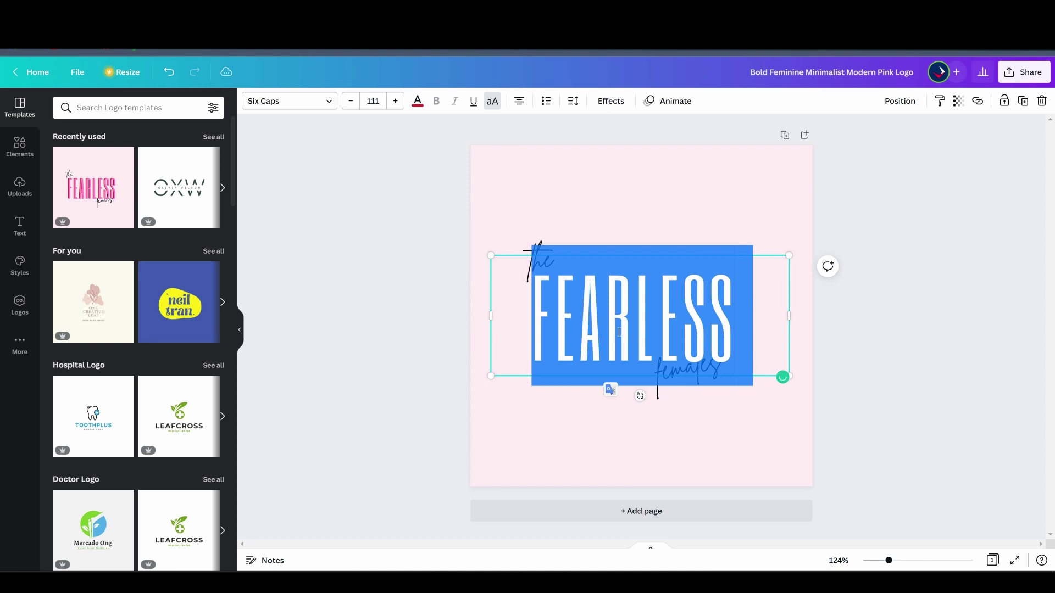
type("BADASS")
left_click(638, 394)
Step: Paste the copied pink BADASS text over the red text to restore the two-layer effect
right_click(650, 325)
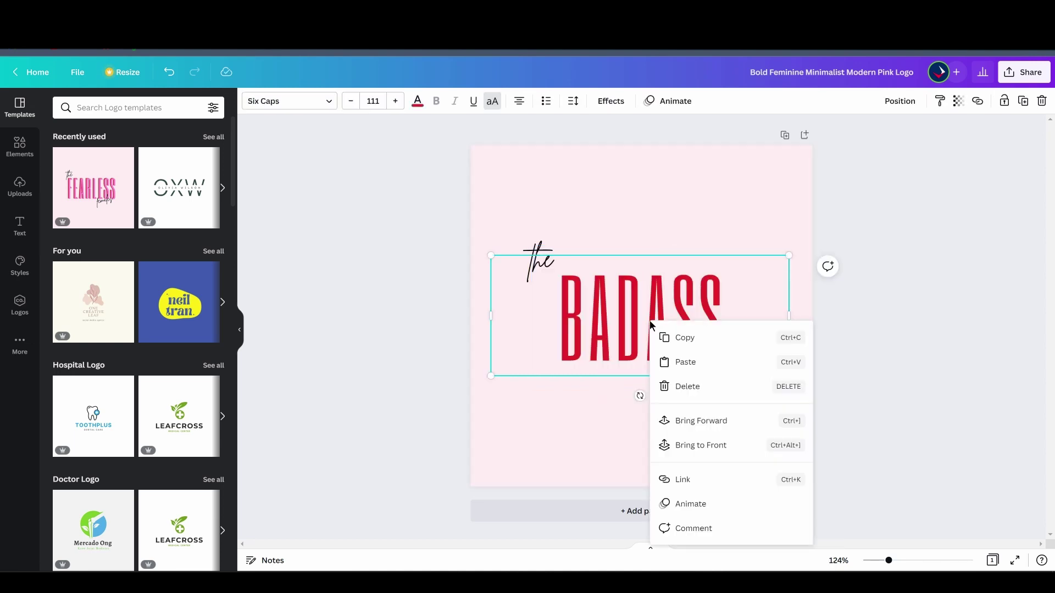
left_click(672, 362)
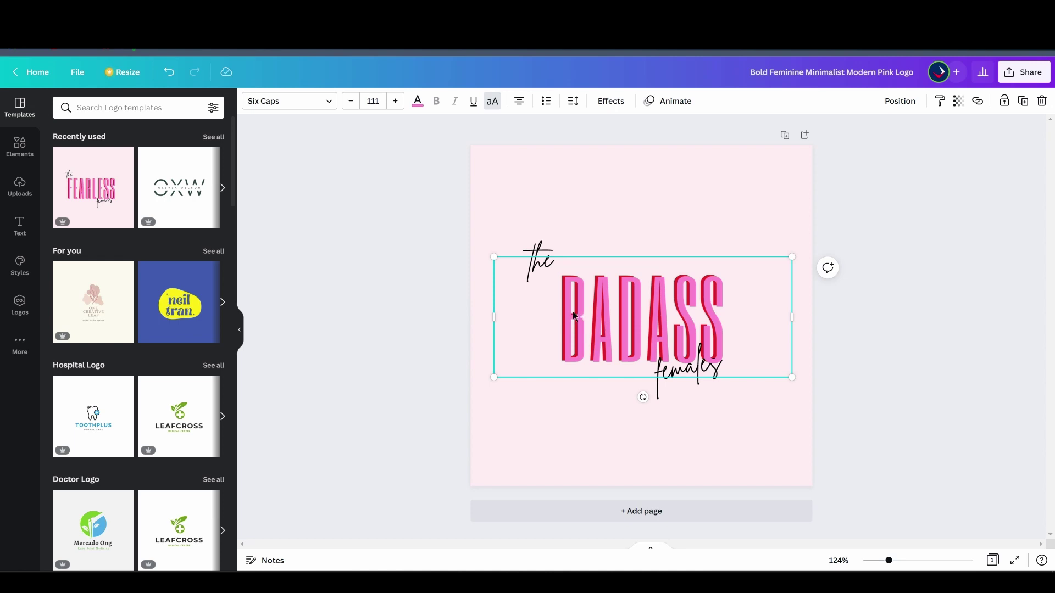
left_click(399, 355)
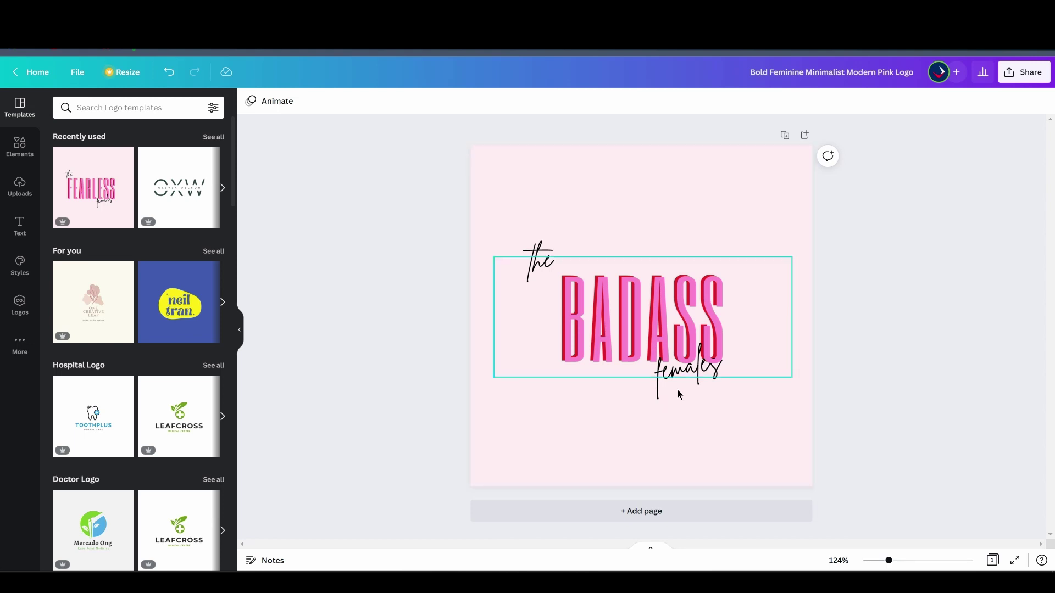
Step: Check the layer order and alignment options for the "females" script text
left_click(657, 393)
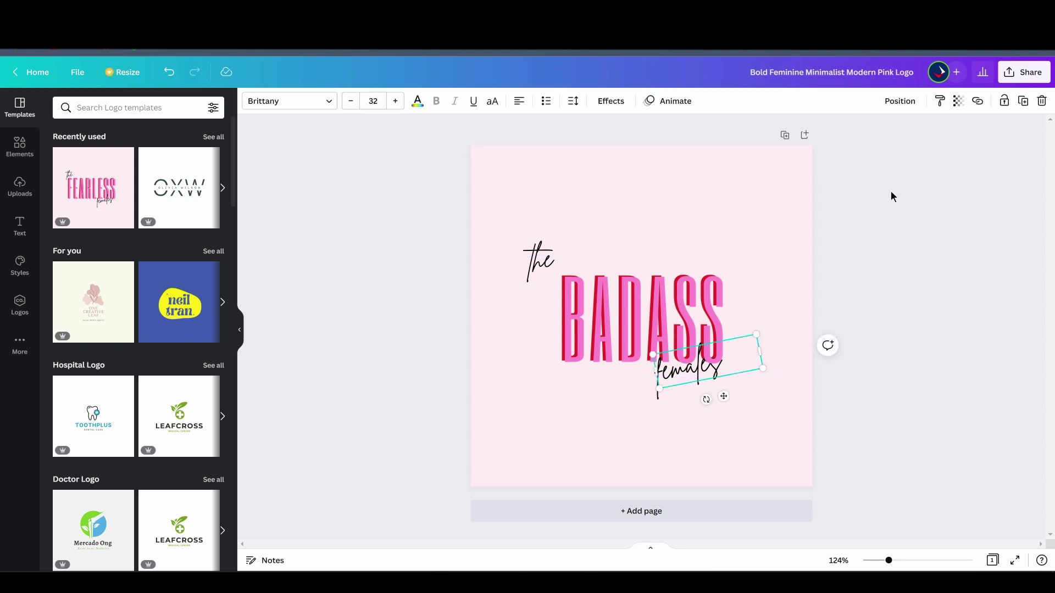
left_click(900, 101)
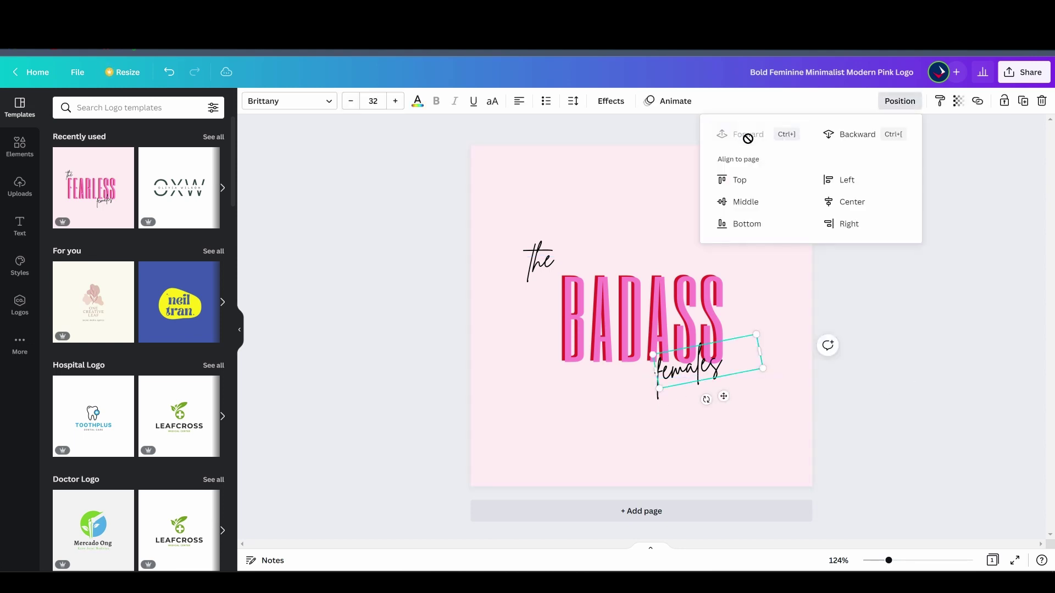
left_click(844, 401)
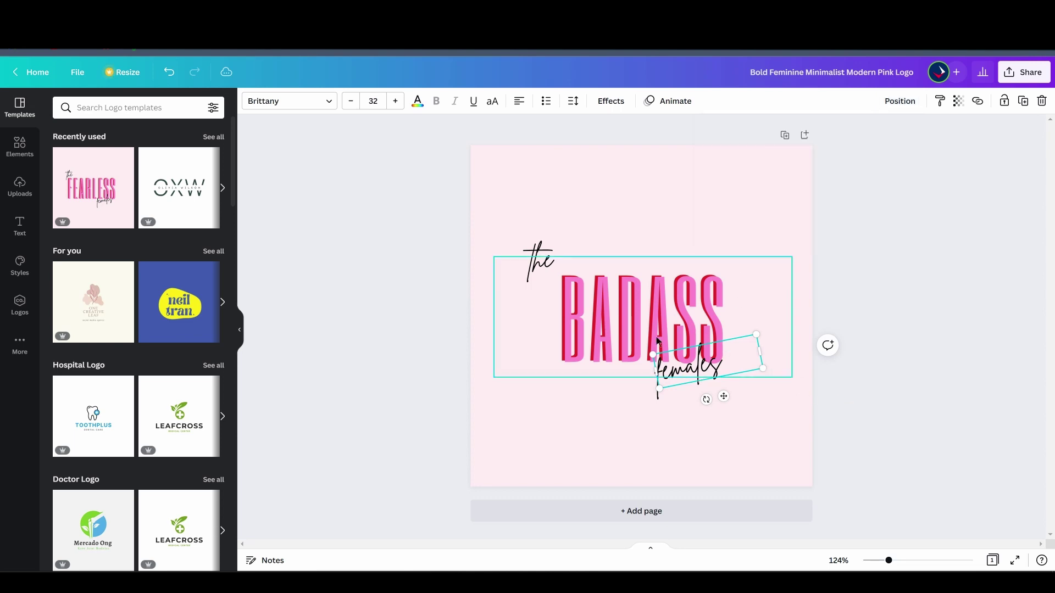
Step: Move the script word "the" down and inward, close to the letter B of BADASS
left_click(425, 242)
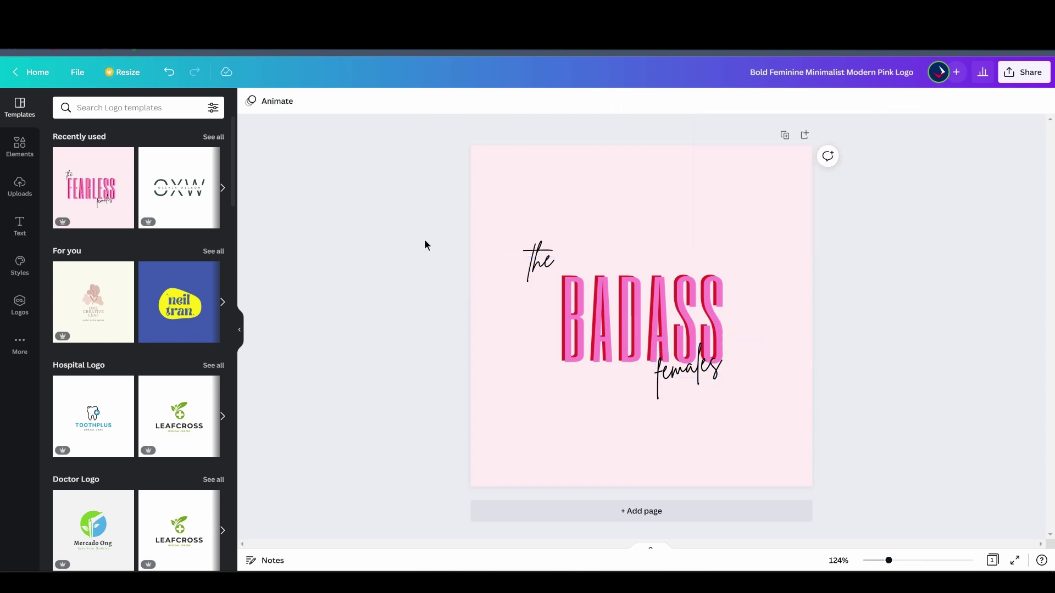
left_click(533, 244)
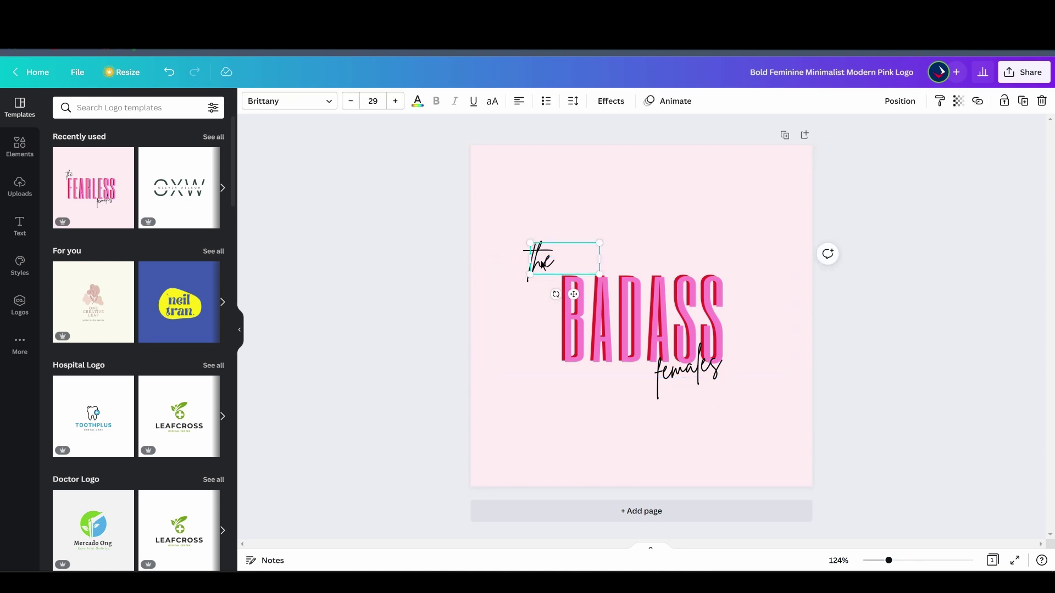
left_click_drag(581, 302, 595, 309)
left_click(898, 302)
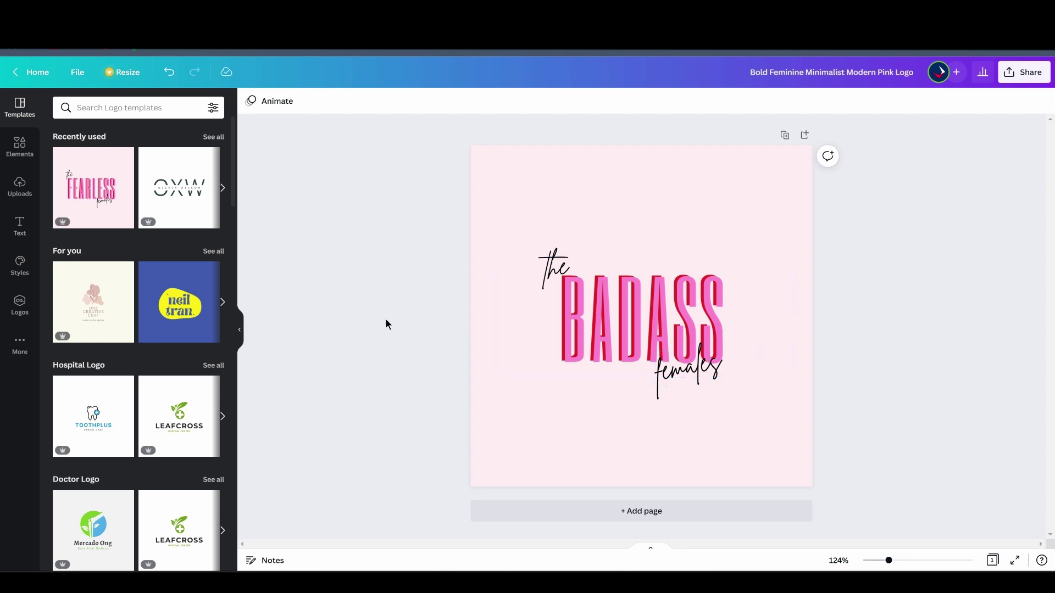
Step: Delete the "the" and "females" script texts from the logo
left_click(554, 246)
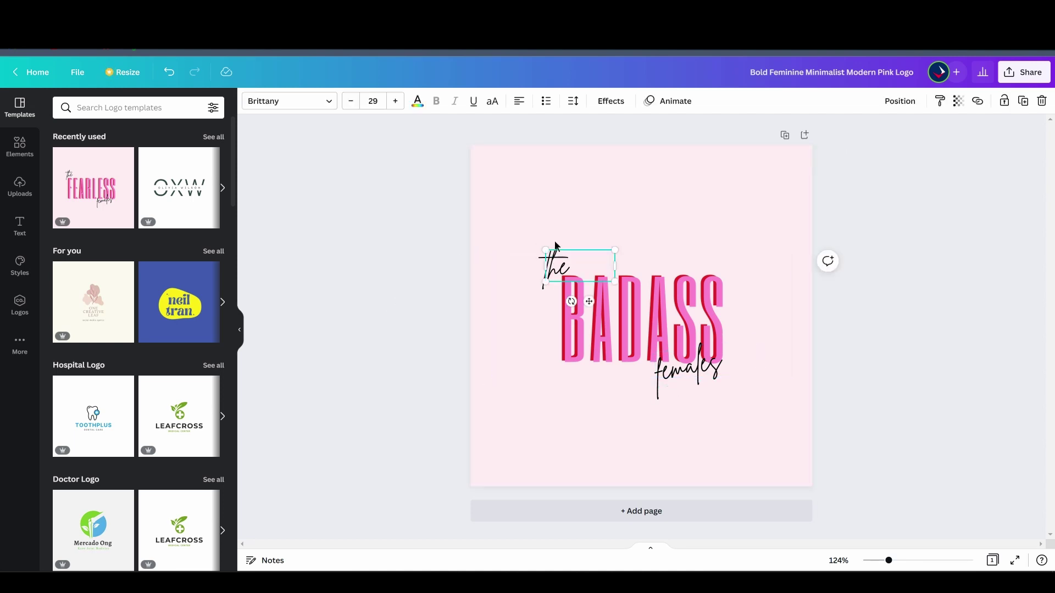
key("Delete")
left_click(676, 385)
key("Delete")
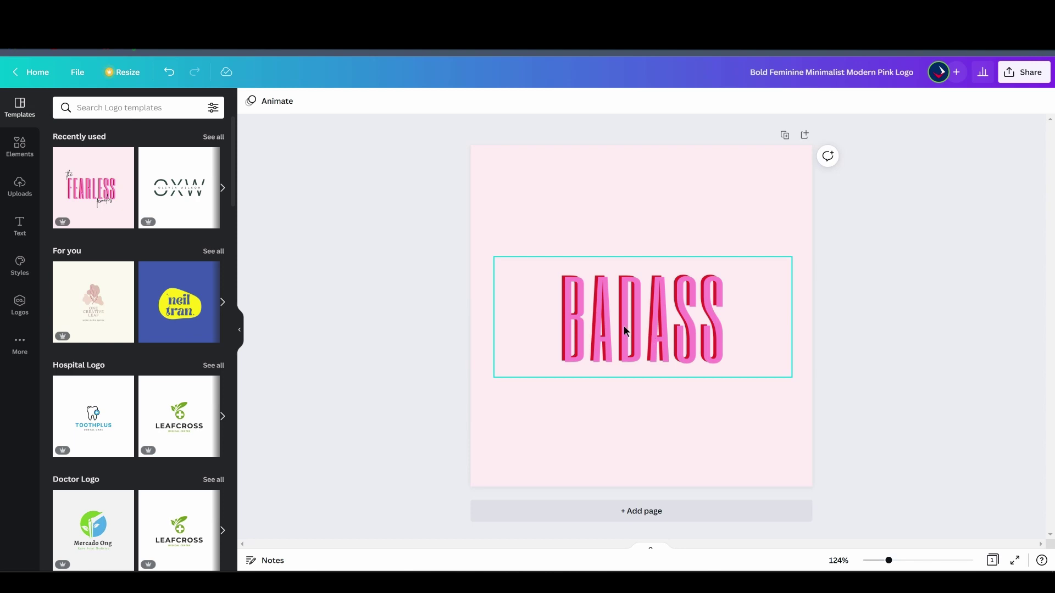
Step: Copy the pink BADASS layer and remove it to expose the red BADASS text underneath
left_click(626, 331)
right_click(624, 329)
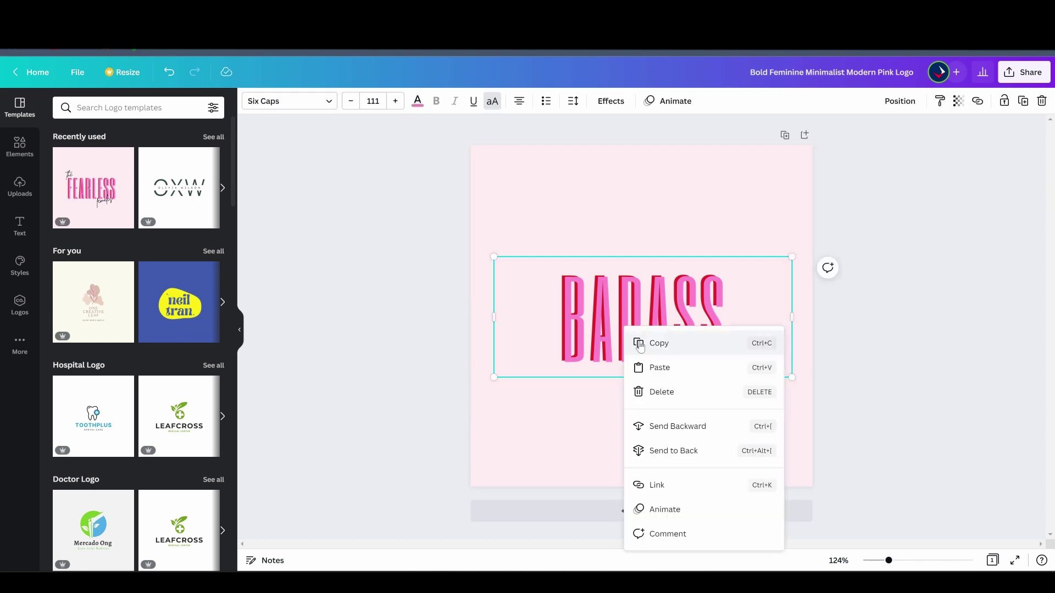
key("Escape")
right_click(633, 341)
Step: Change the color of the red BADASS text to black
double_click(634, 351)
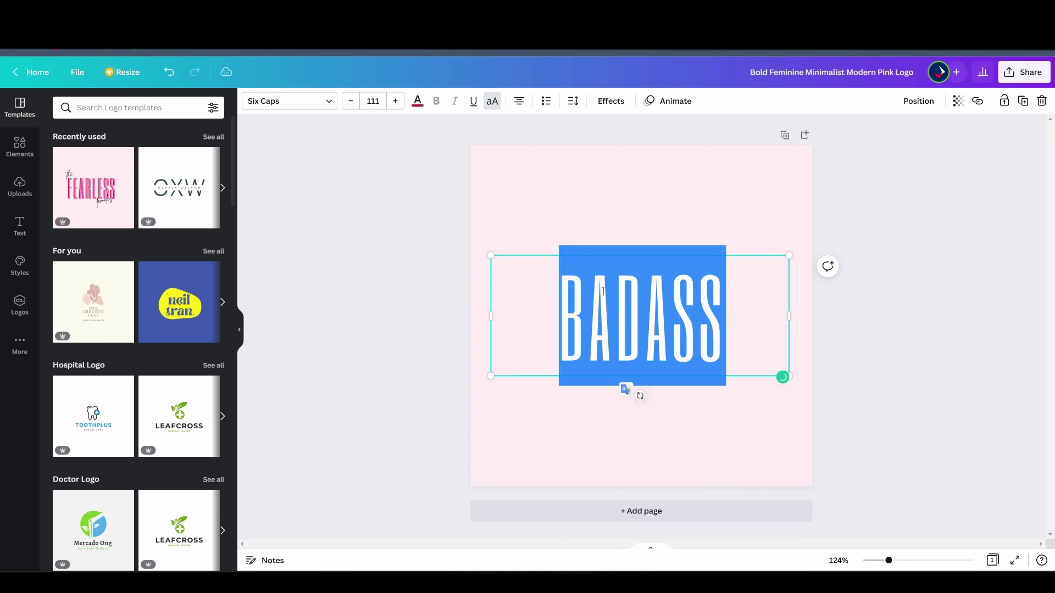
left_click(417, 101)
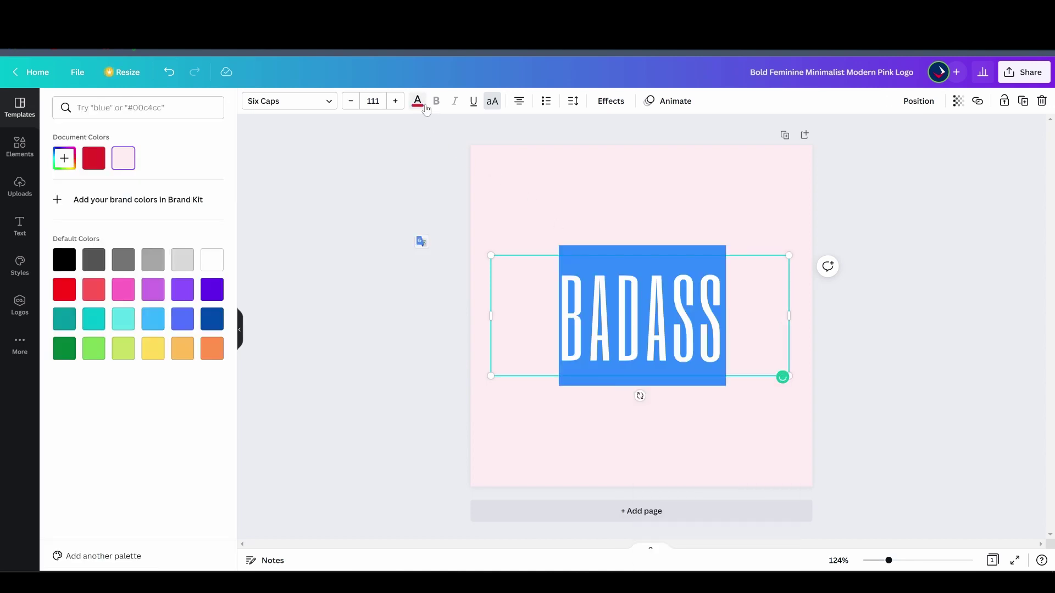
left_click(64, 266)
left_click(951, 362)
Step: Paste the copied pink BADASS text over the black BADASS text
right_click(669, 325)
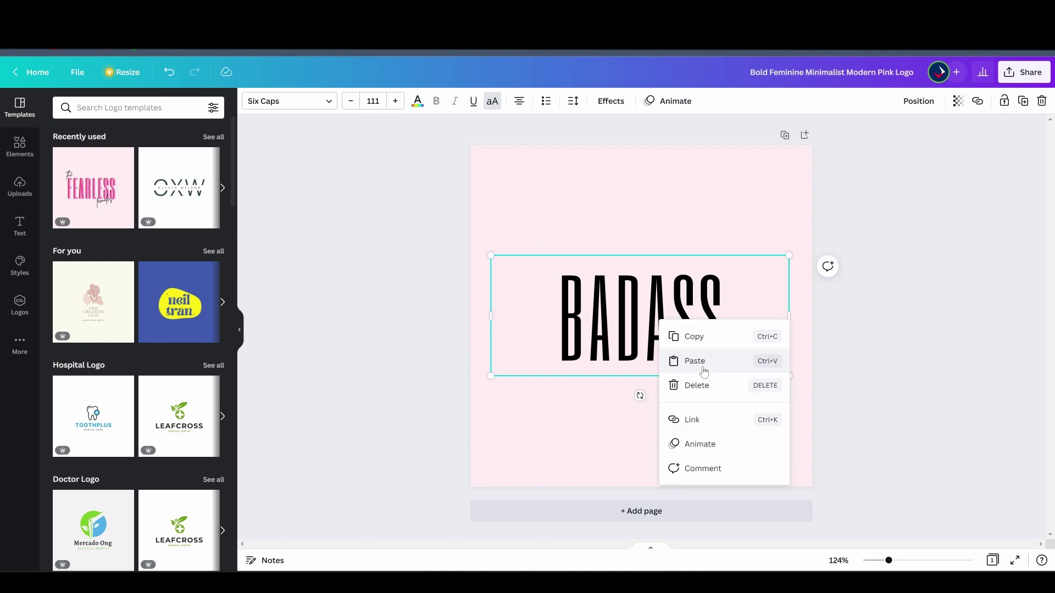
left_click(701, 363)
double_click(676, 374)
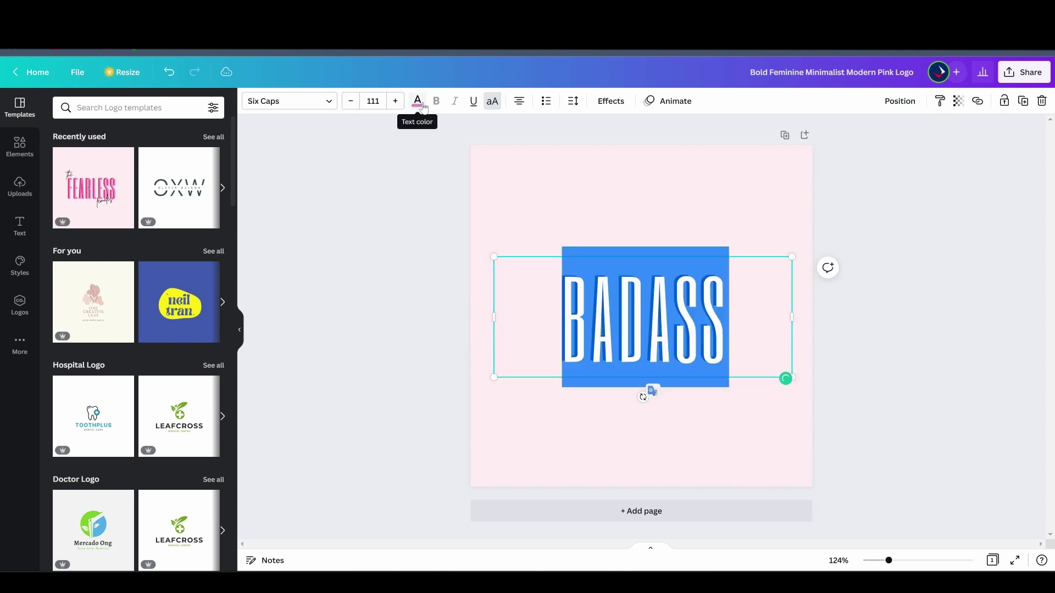
left_click(845, 358)
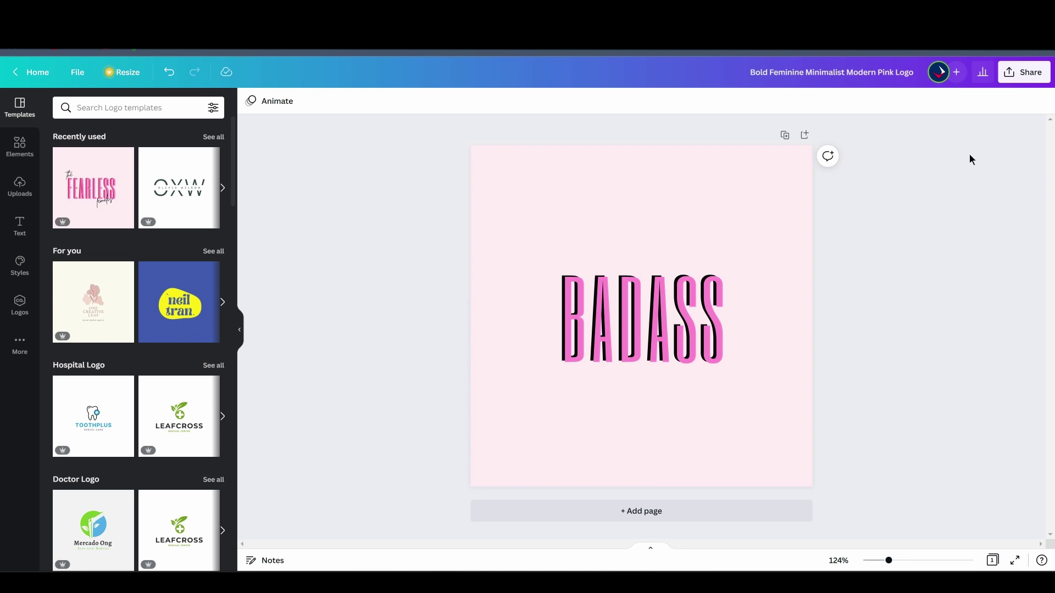
Step: Download the logo as a PNG at size 3 (1500 × 1500 px) with a transparent background
left_click(1029, 79)
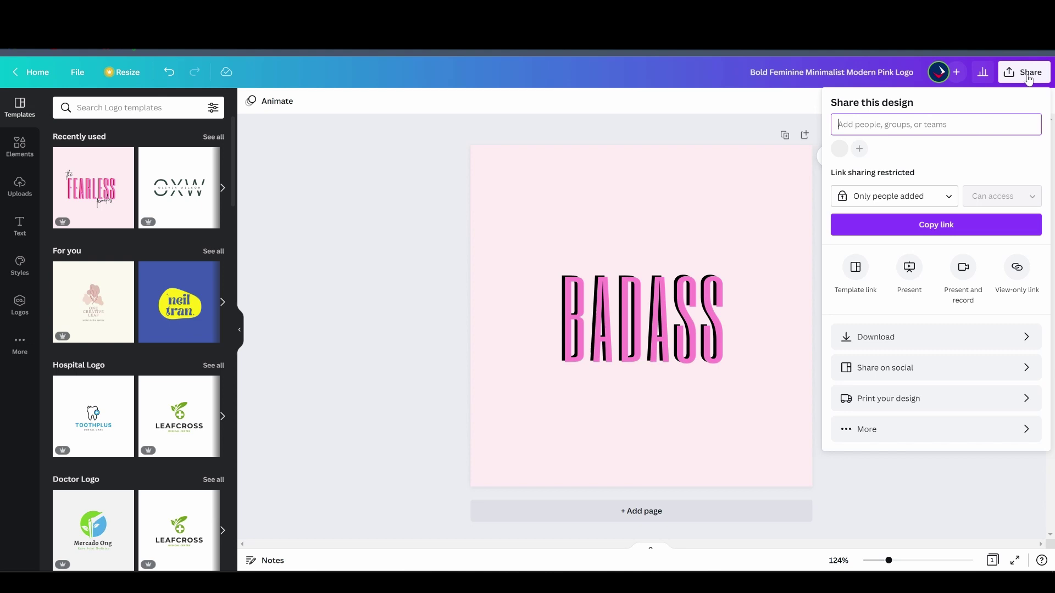
left_click(906, 334)
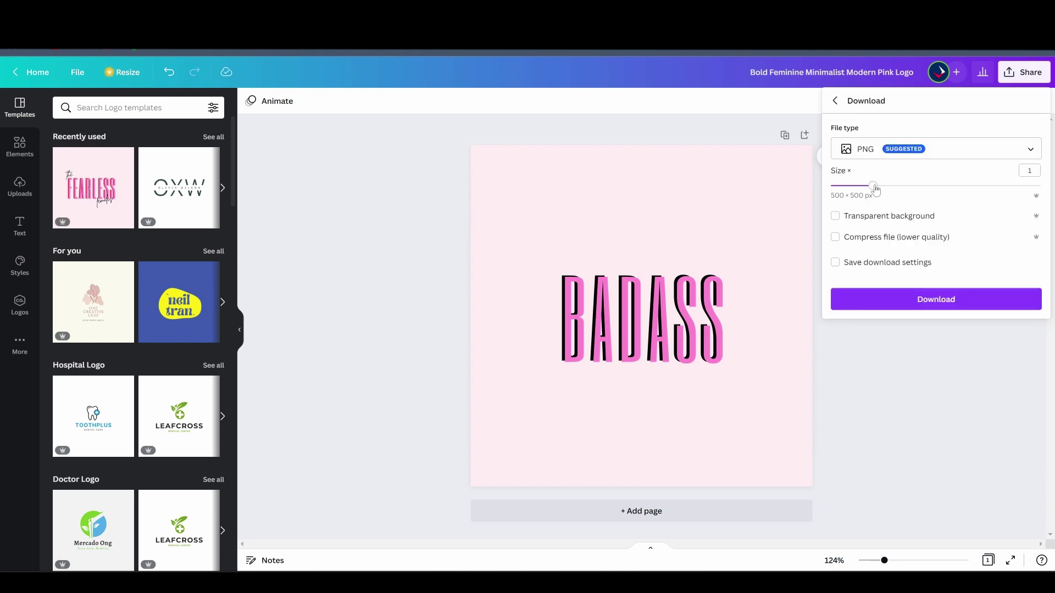
left_click_drag(873, 185, 1038, 183)
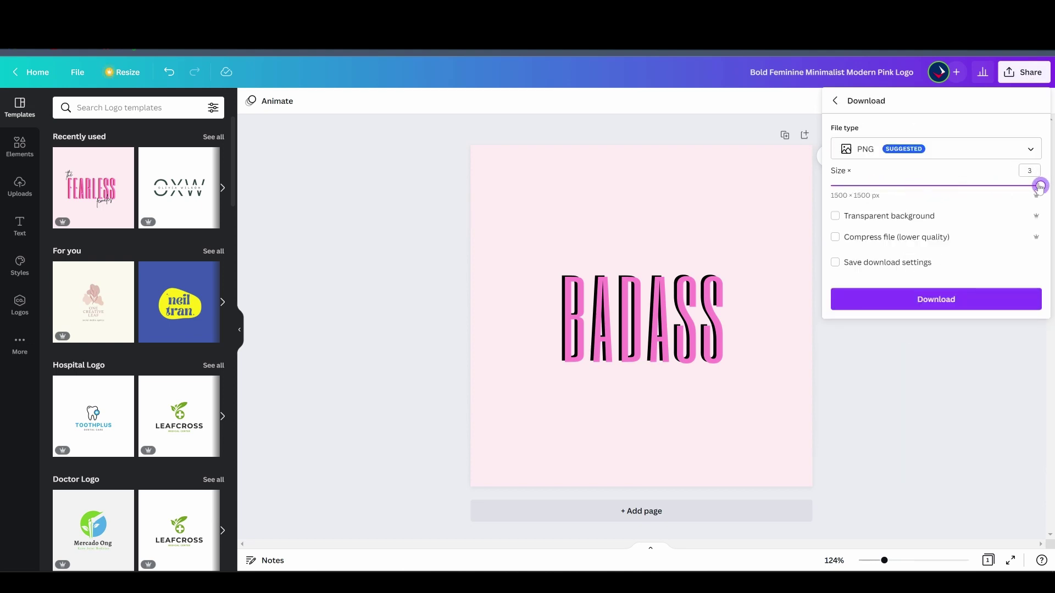
left_click(836, 217)
left_click(972, 298)
left_click(976, 299)
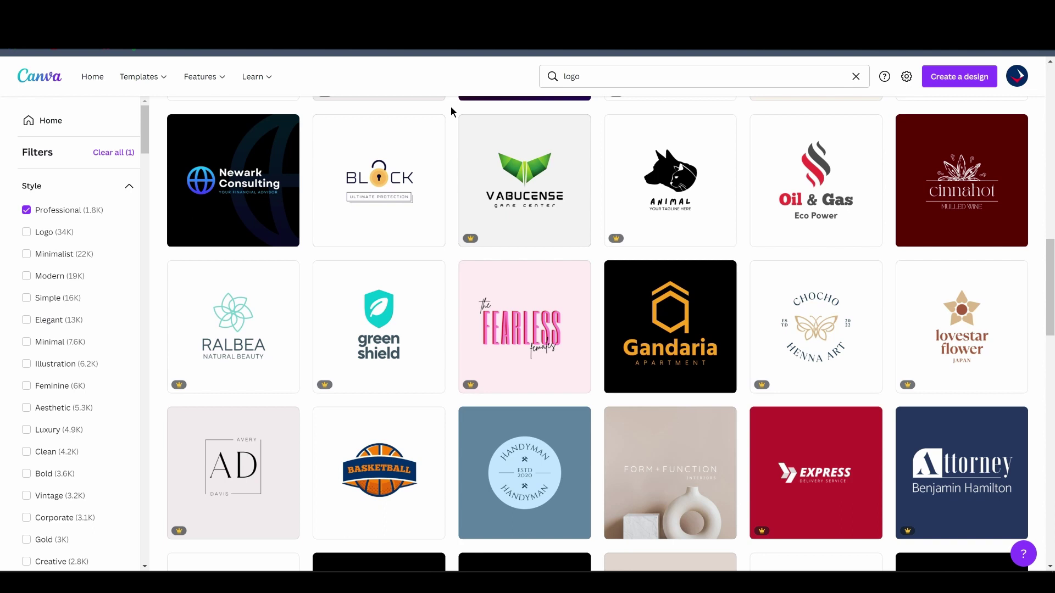
Step: Return to the logo template results, clear the Professional style filter and search the templates for "L logo"
left_click(26, 209)
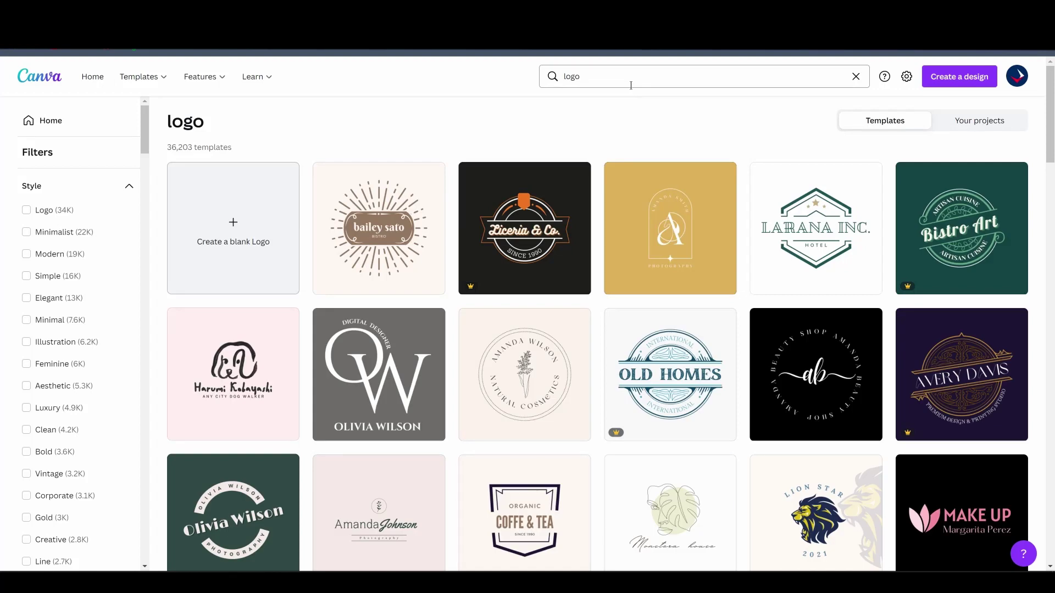
left_click(631, 85)
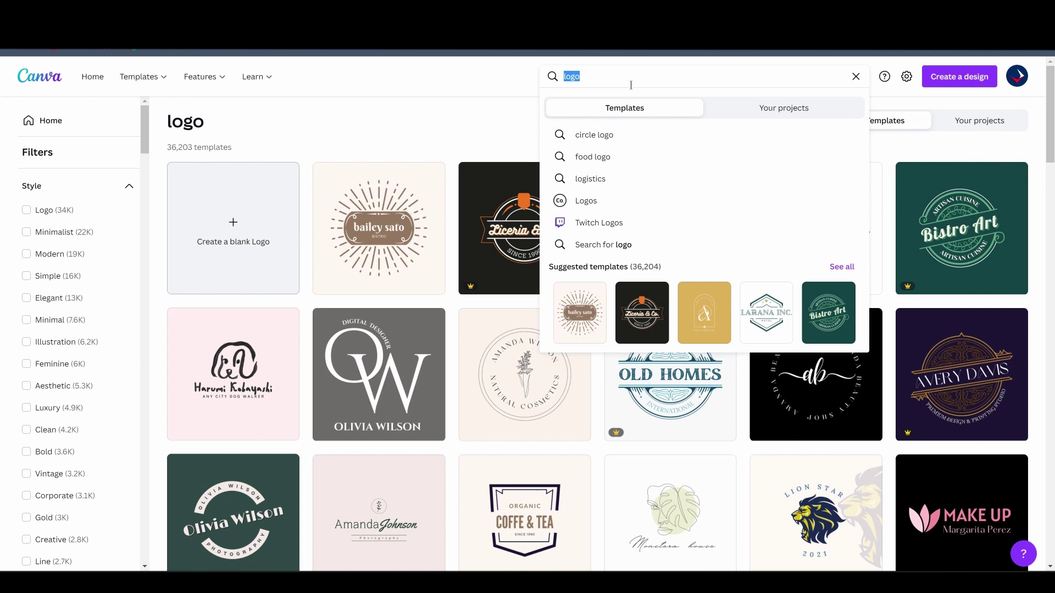
type("L logo")
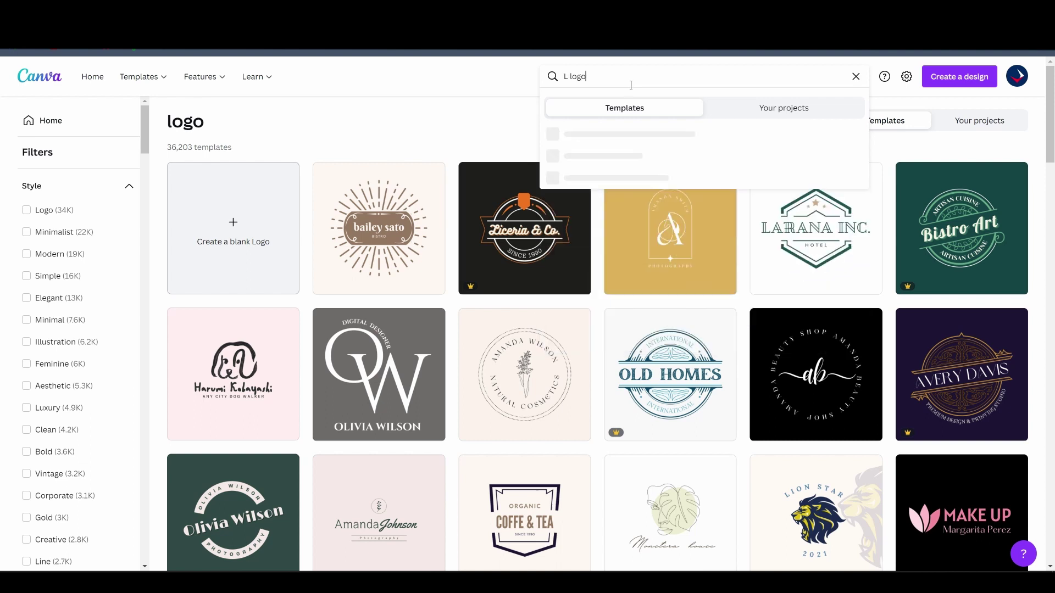
key("Return")
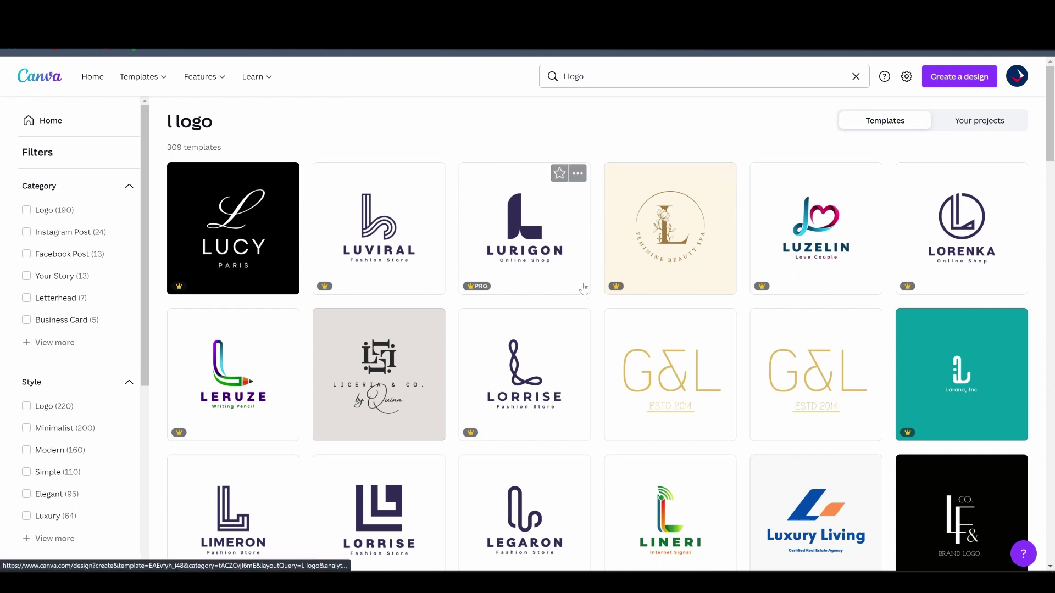
Step: Browse the L logo templates and open the LUVIRAL Fashion Store template for editing
scroll(583, 305, "down", 3)
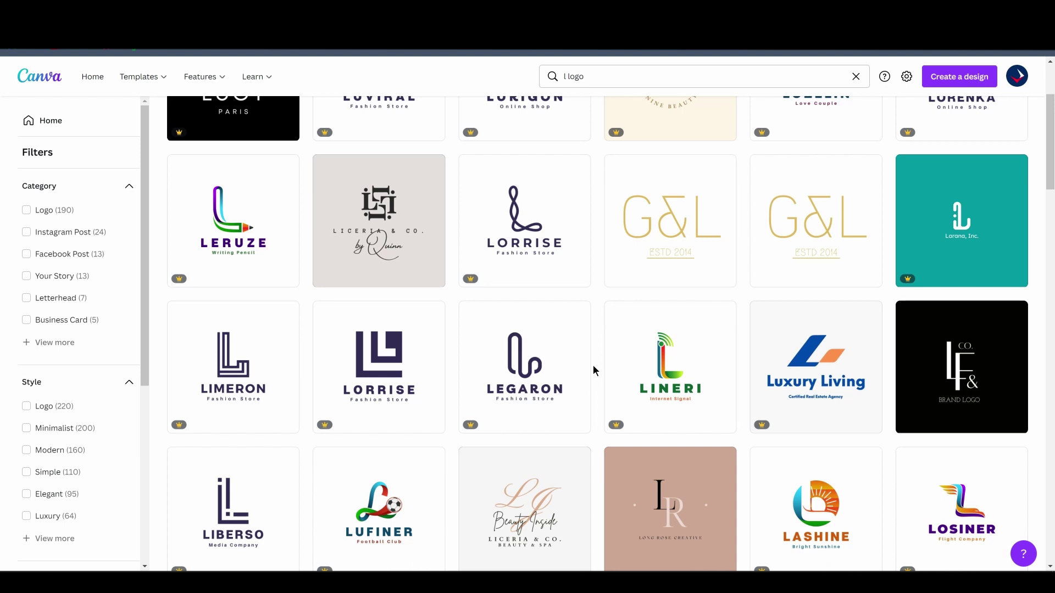
scroll(592, 362, "up", 3)
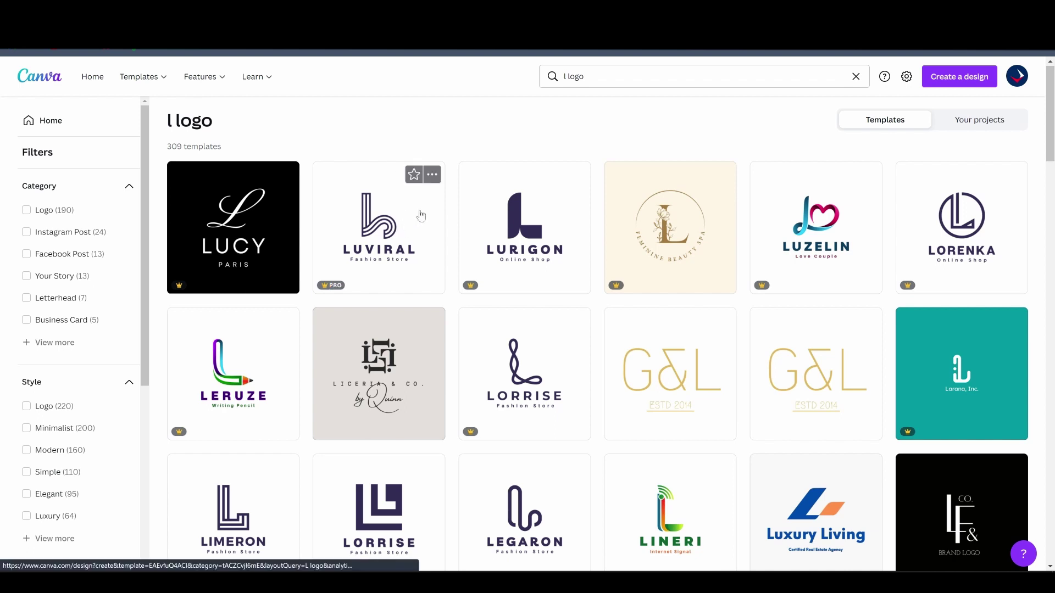
left_click(415, 226)
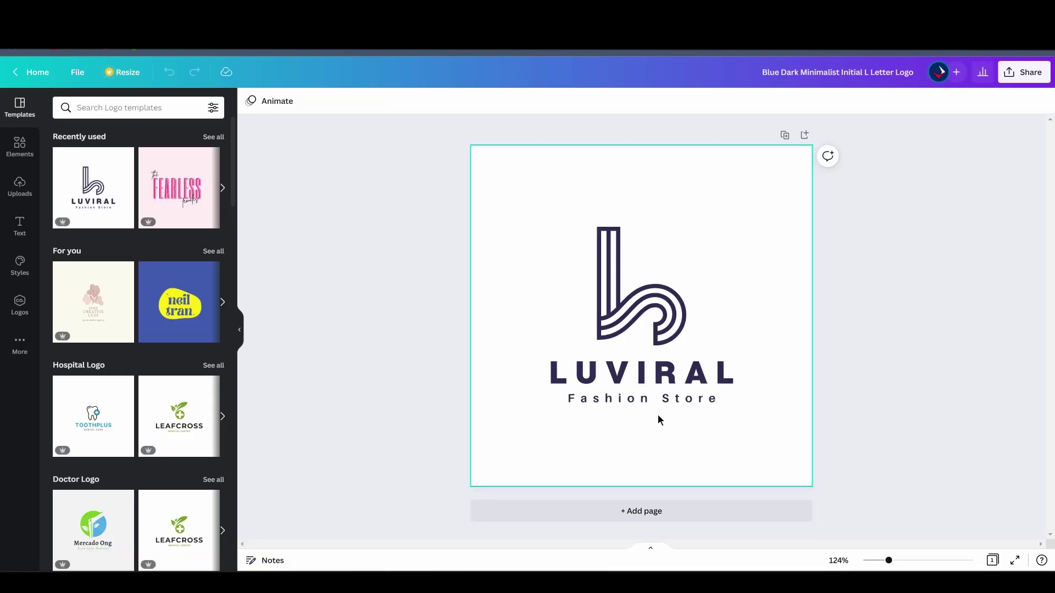
Step: Delete the LUVIRAL and Fashion Store texts and move the L monogram down toward the page center
left_click_drag(741, 421, 505, 349)
key("Delete")
left_click(629, 313)
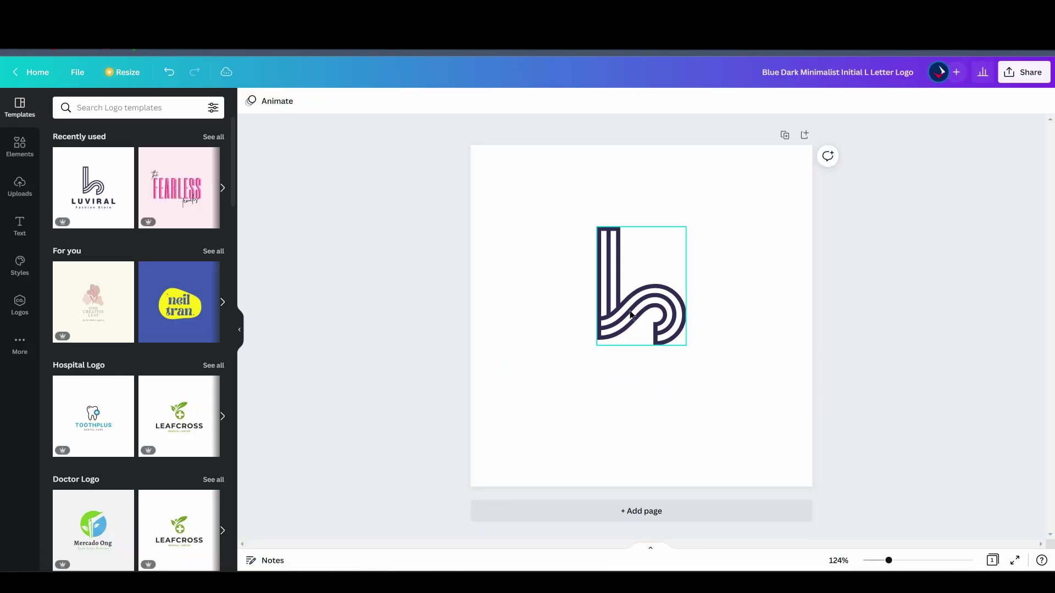
left_click_drag(629, 313, 629, 333)
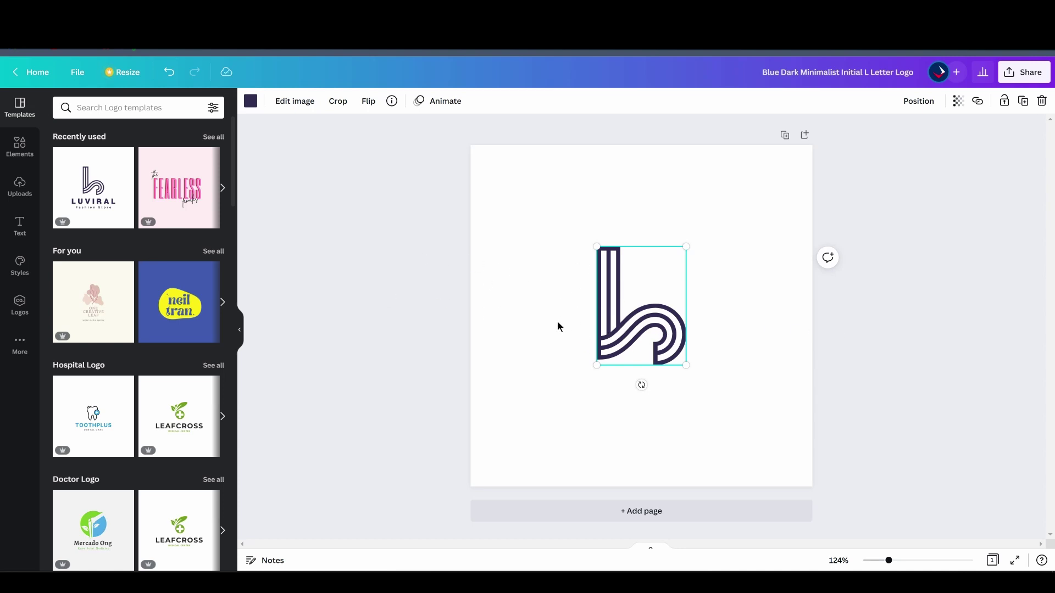
Step: Add the recently used circle shape to the page and send it backward behind the L monogram
left_click(20, 148)
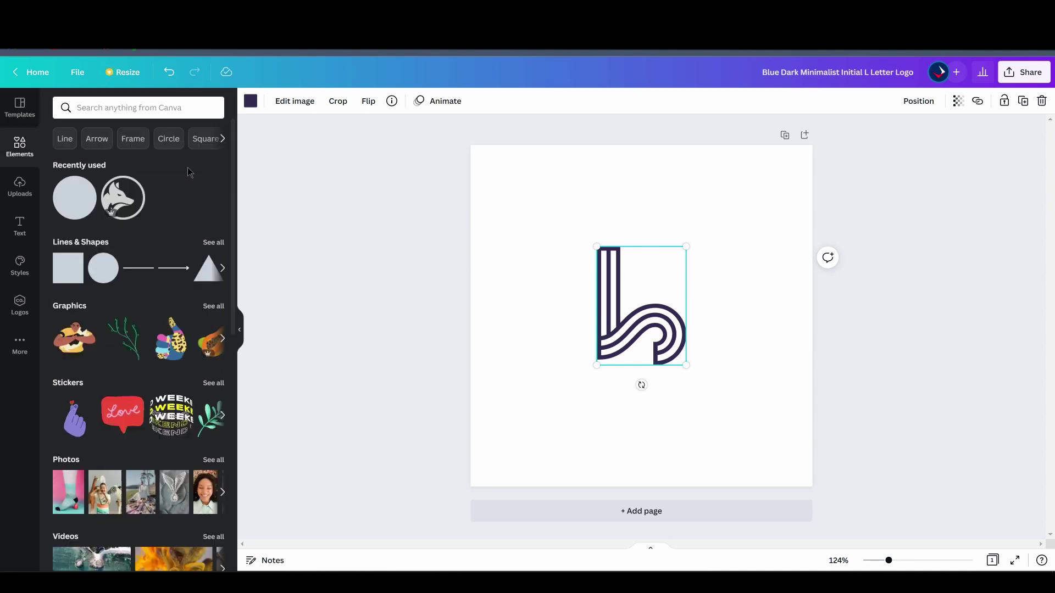
left_click(76, 207)
left_click(666, 332)
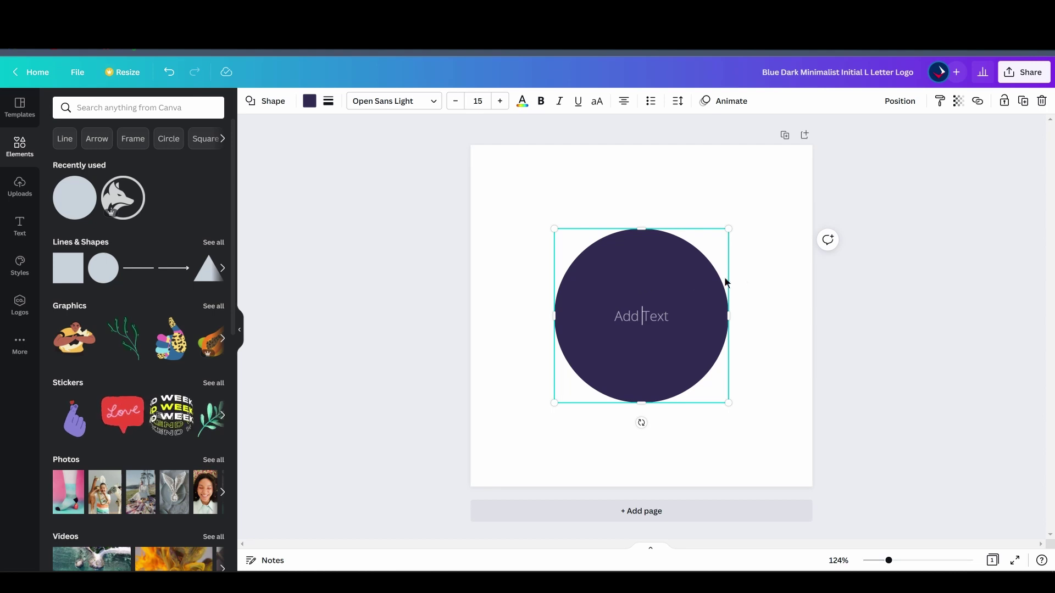
left_click(902, 101)
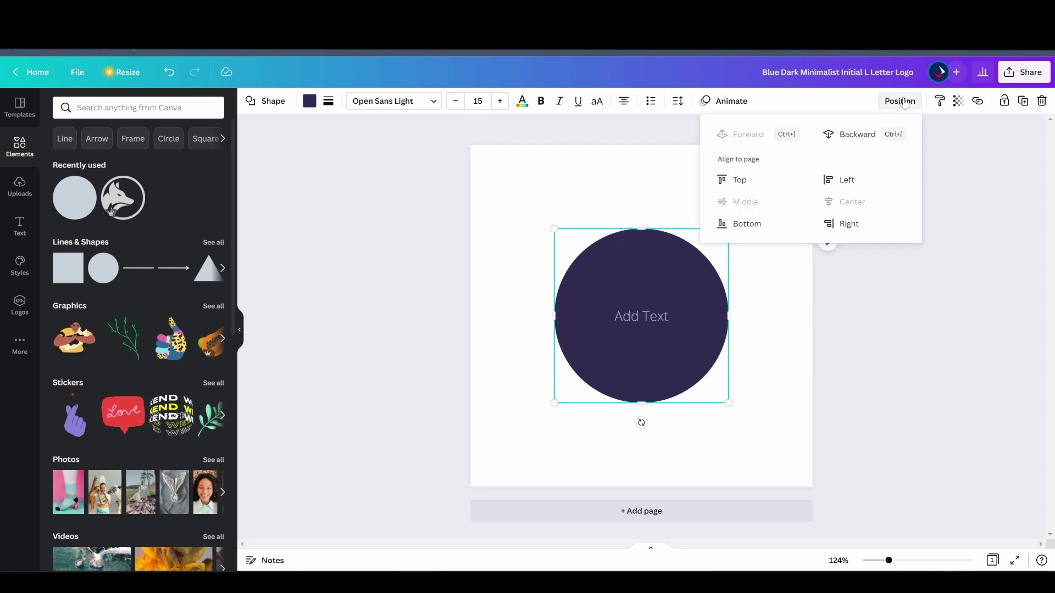
left_click(868, 135)
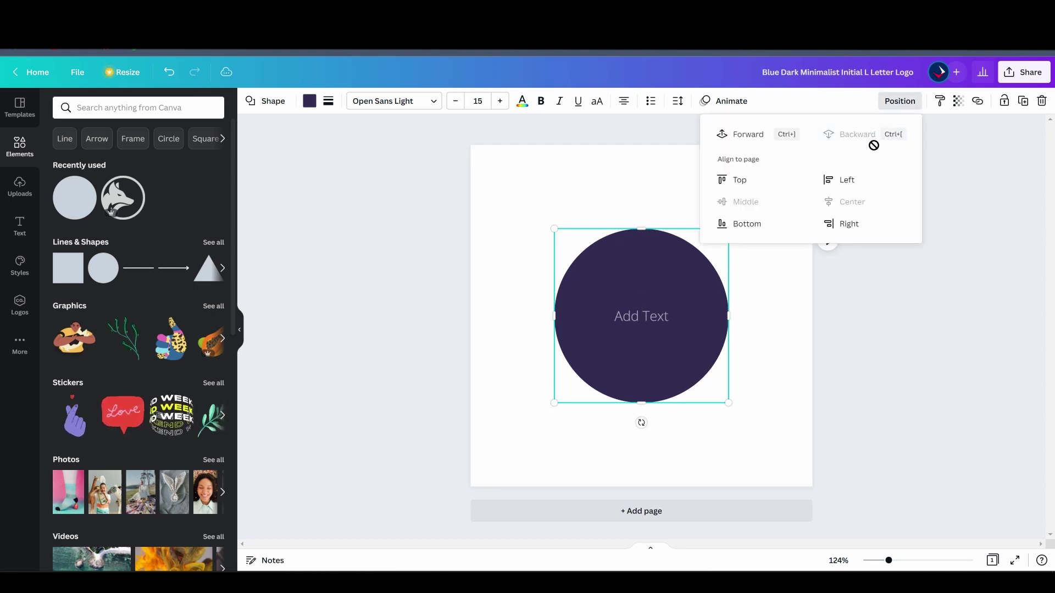
Step: Recolor the L monogram white and move it to the center of the dark circle
left_click(620, 342)
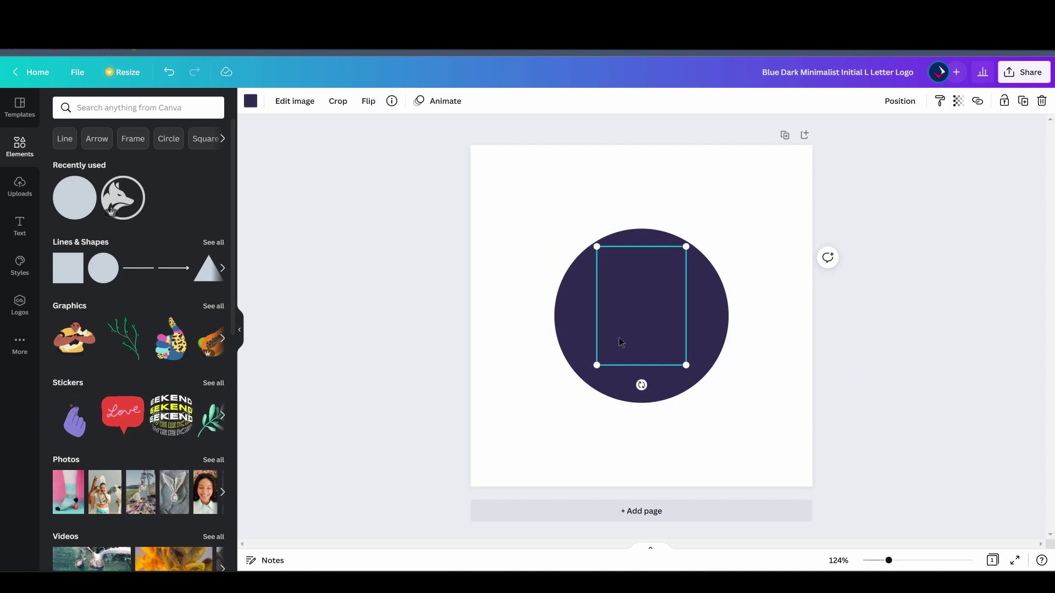
left_click(250, 101)
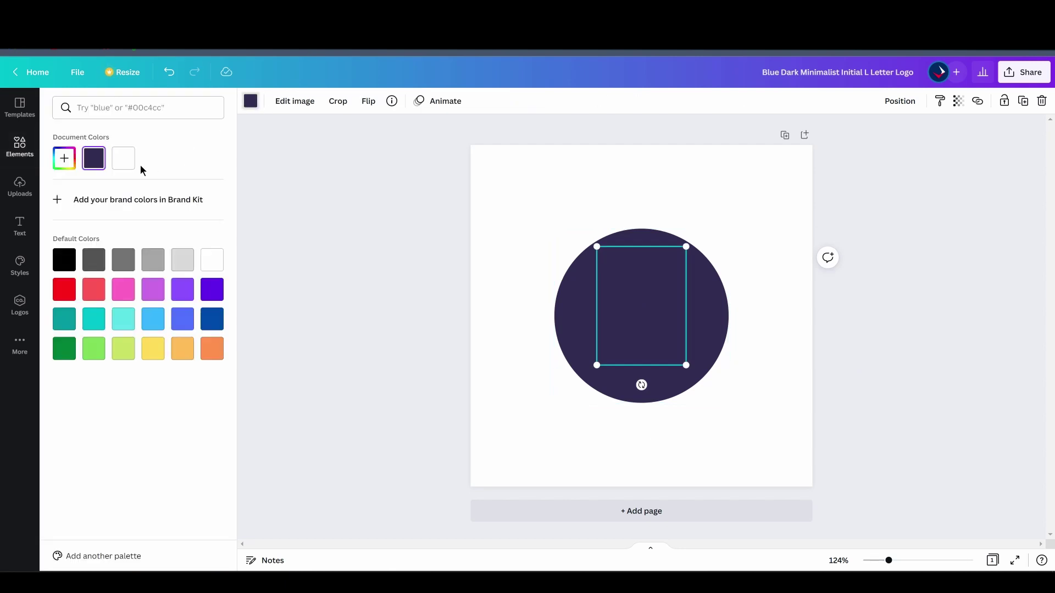
left_click(123, 159)
left_click(367, 246)
left_click_drag(719, 337, 668, 341)
left_click(758, 424)
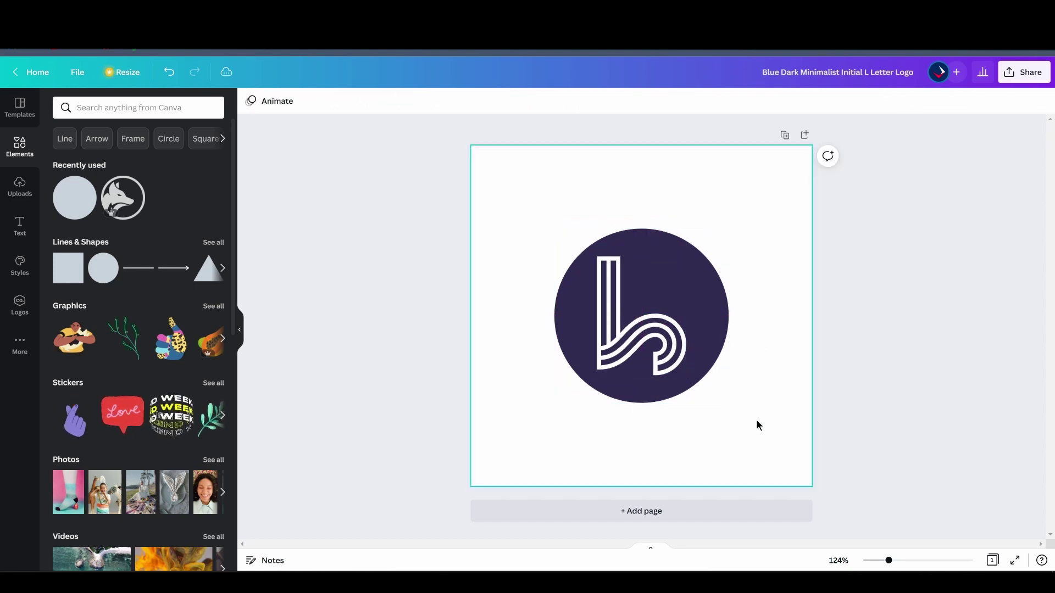
left_click_drag(758, 423, 399, 282)
left_click(398, 284)
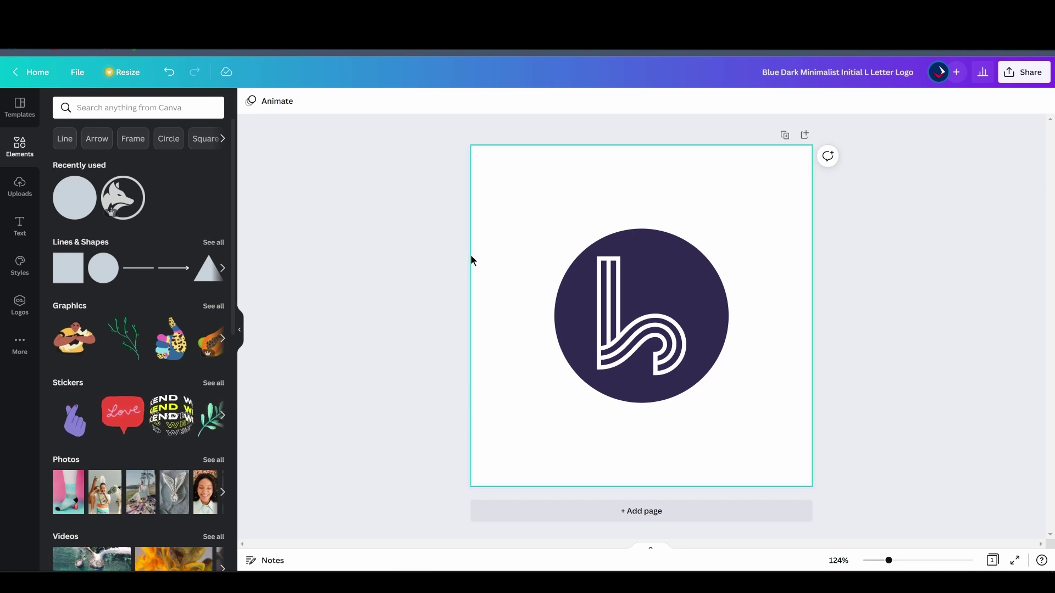
left_click_drag(529, 219, 930, 412)
left_click(931, 411)
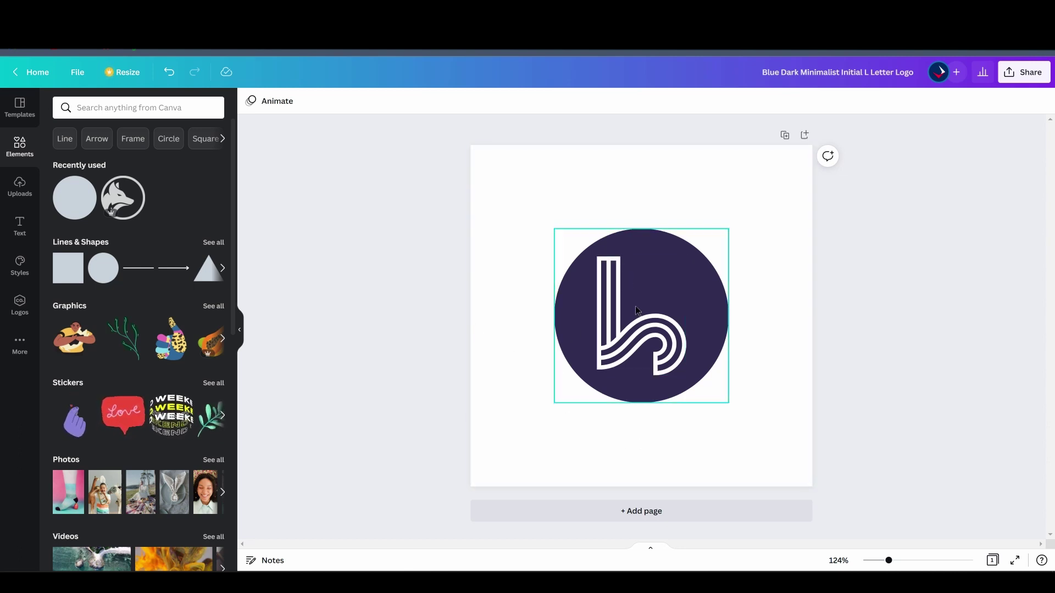
Step: Delete the dark circle behind the L monogram and recolor the monogram dark blue
left_click(716, 311)
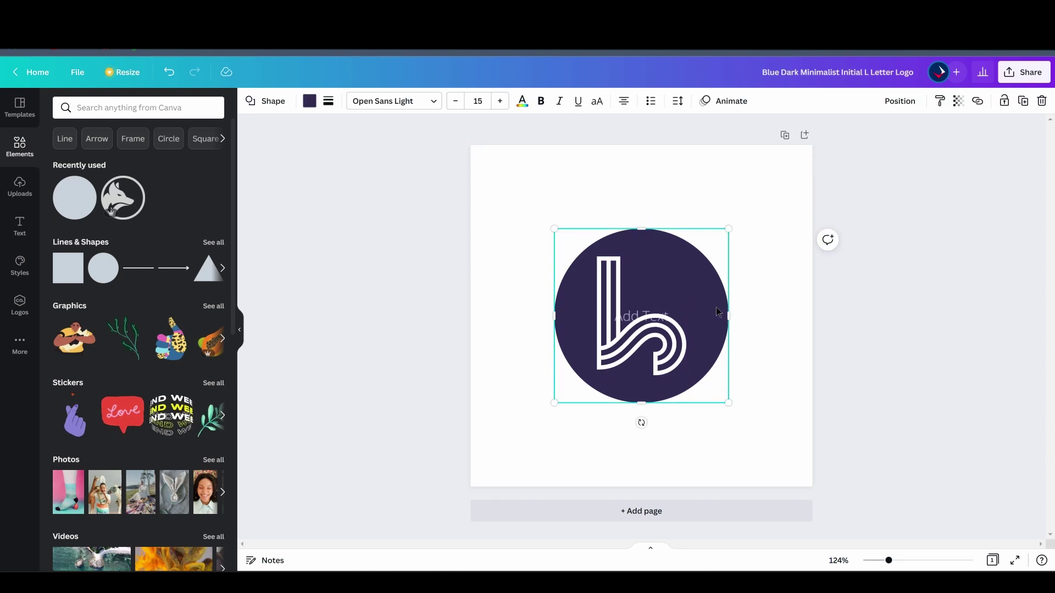
key("Delete")
left_click(627, 321)
left_click(250, 101)
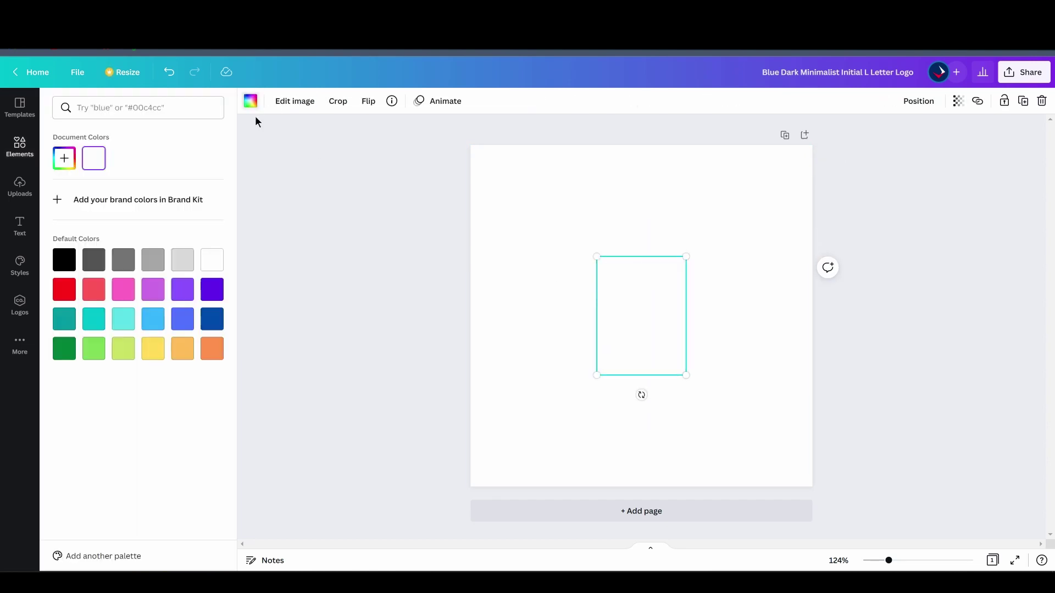
left_click(212, 320)
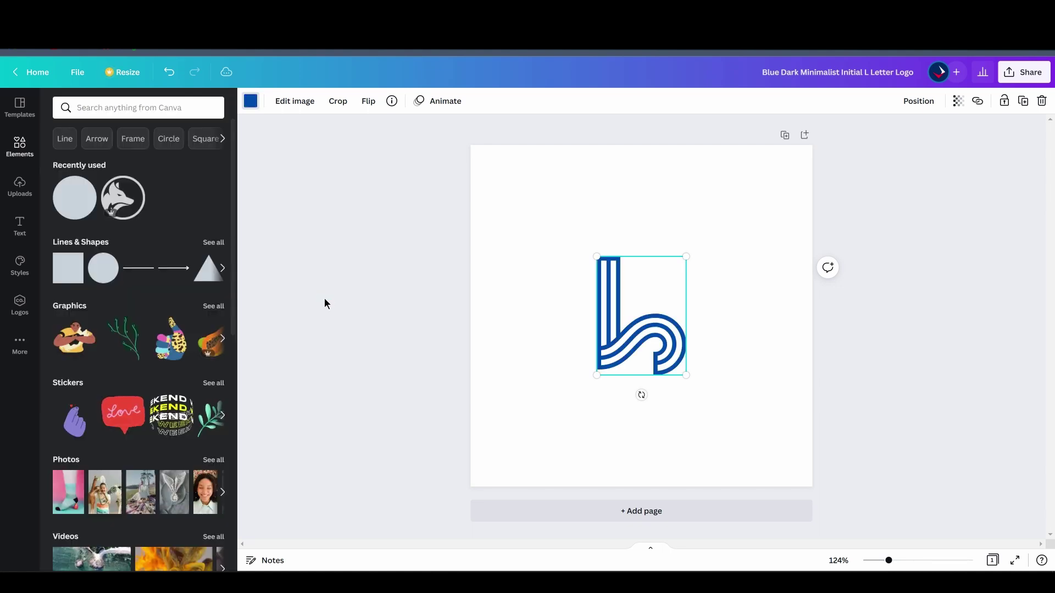
Step: Move the L monogram toward the page's left side and add the recently used XOXO text style reading UXURIOUS
left_click_drag(663, 338, 566, 305)
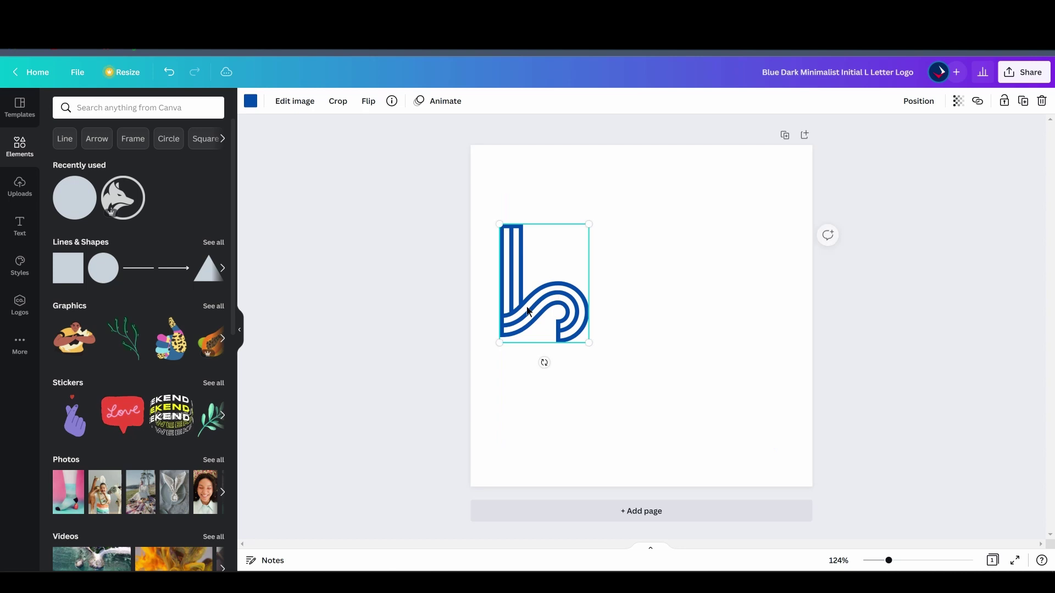
left_click(20, 225)
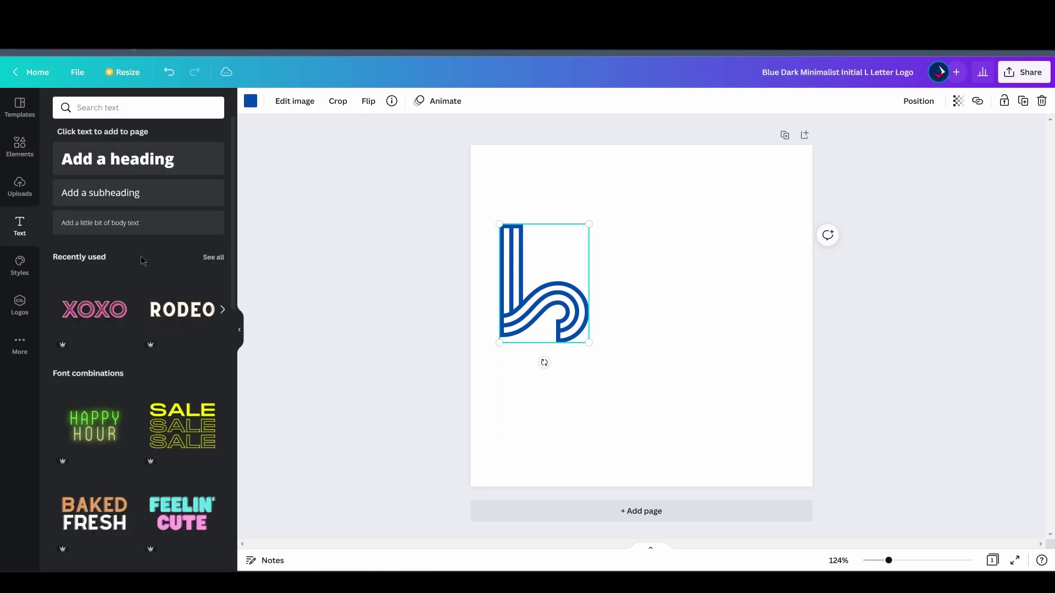
left_click(105, 318)
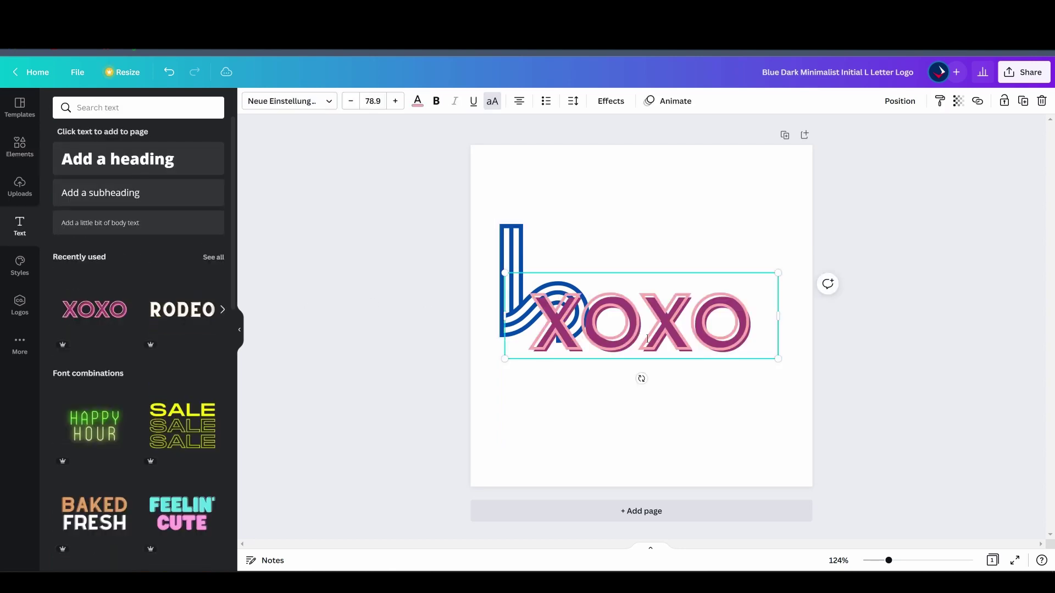
double_click(647, 339)
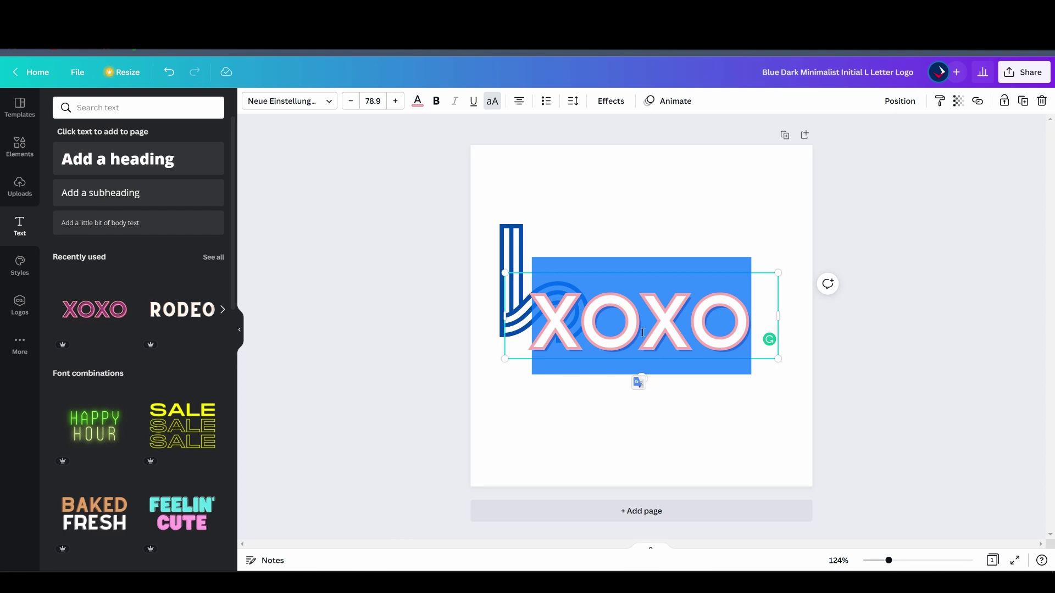
type("UXU")
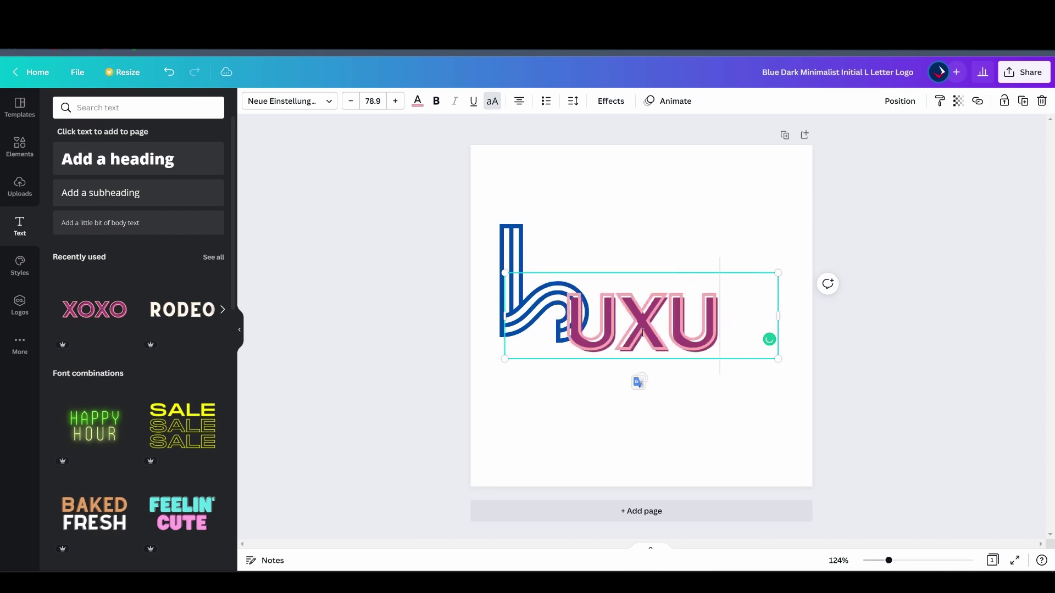
type("RIOUS")
Step: Fit the UXURIOUS text on one line at font size 40.2 and place it directly beside the base of the L monogram
left_click_drag(778, 348, 934, 332)
left_click_drag(934, 280, 721, 323)
left_click_drag(582, 367, 652, 352)
Step: Recolor the UXURIOUS text to the monogram's dark blue and apply the Hollow effect with a greater thickness
left_click(418, 100)
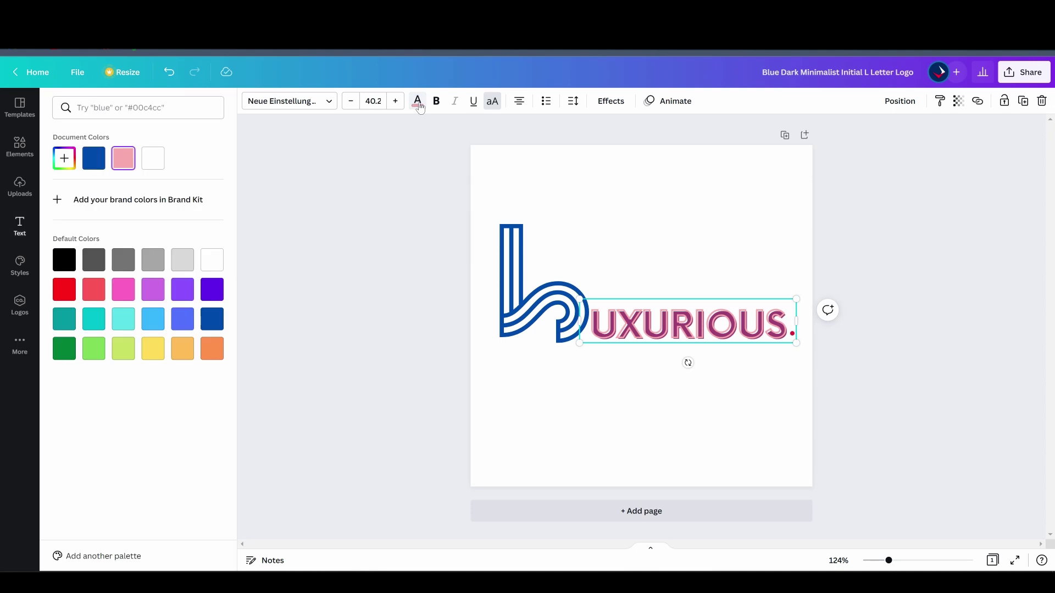
left_click(214, 324)
key("Escape")
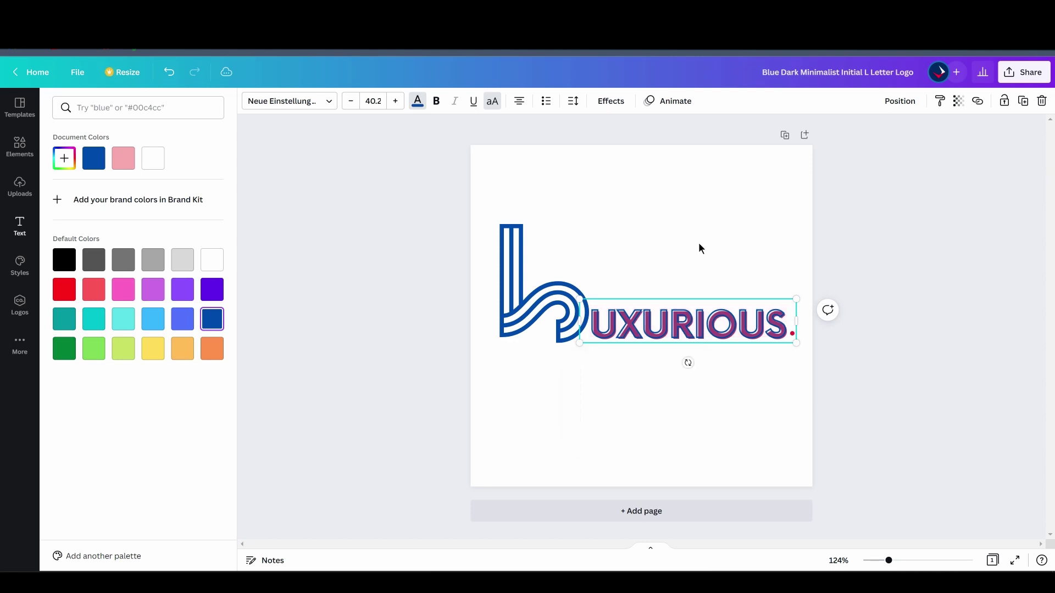
left_click(610, 101)
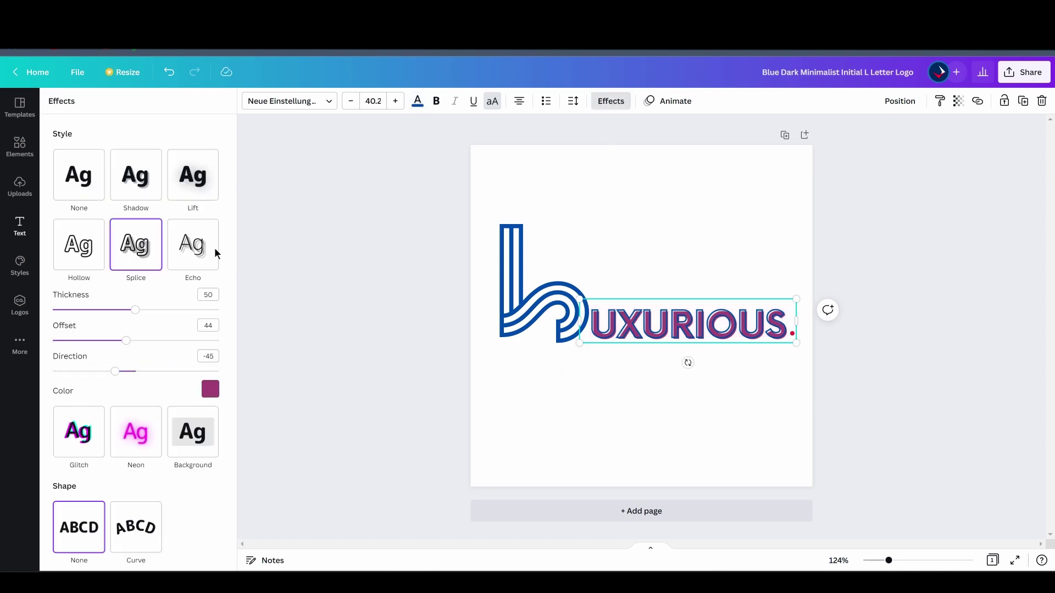
left_click(79, 245)
left_click_drag(135, 310, 220, 314)
Step: Shrink the L monogram to suit the lettering and shift the UXURIOUS text close against it
left_click(549, 297)
left_click_drag(588, 224, 556, 267)
left_click_drag(681, 328, 649, 328)
left_click(789, 392)
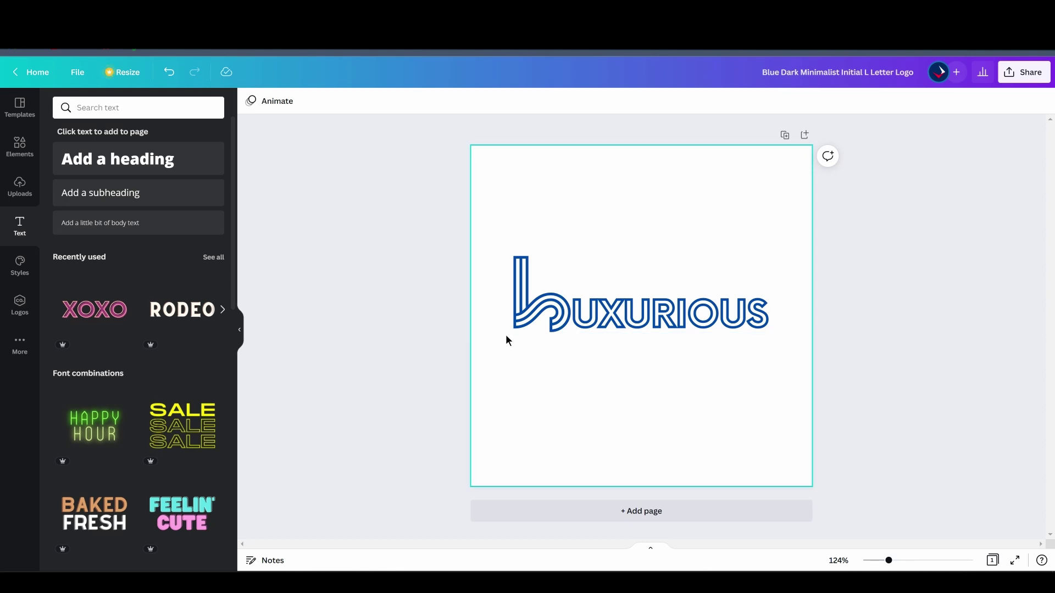
left_click_drag(503, 337, 746, 382)
Step: Download the logo as a PNG with a transparent background and open the downloaded file
left_click(1031, 77)
left_click(919, 346)
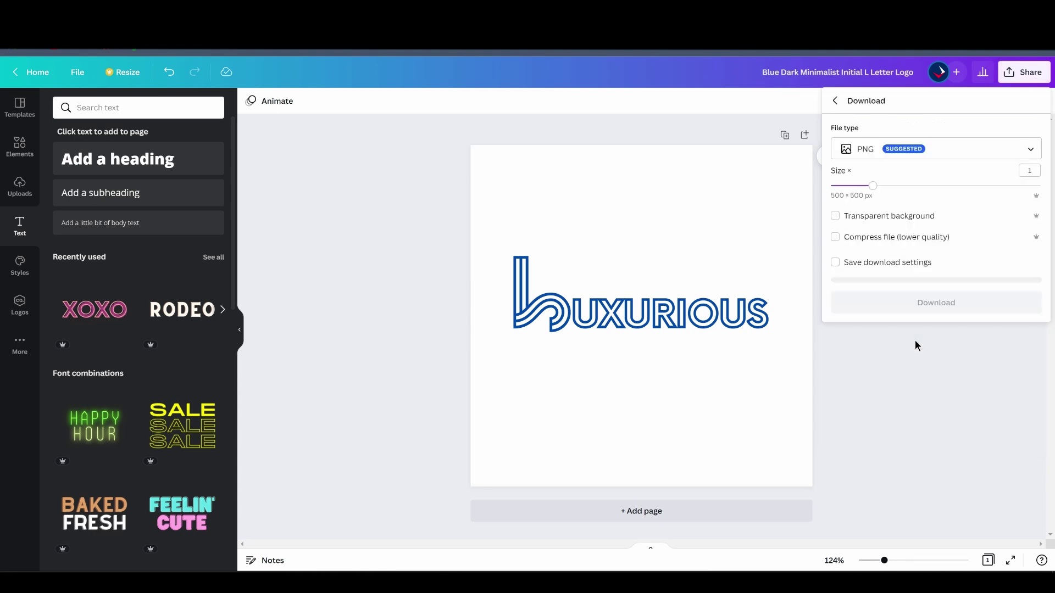
left_click(835, 216)
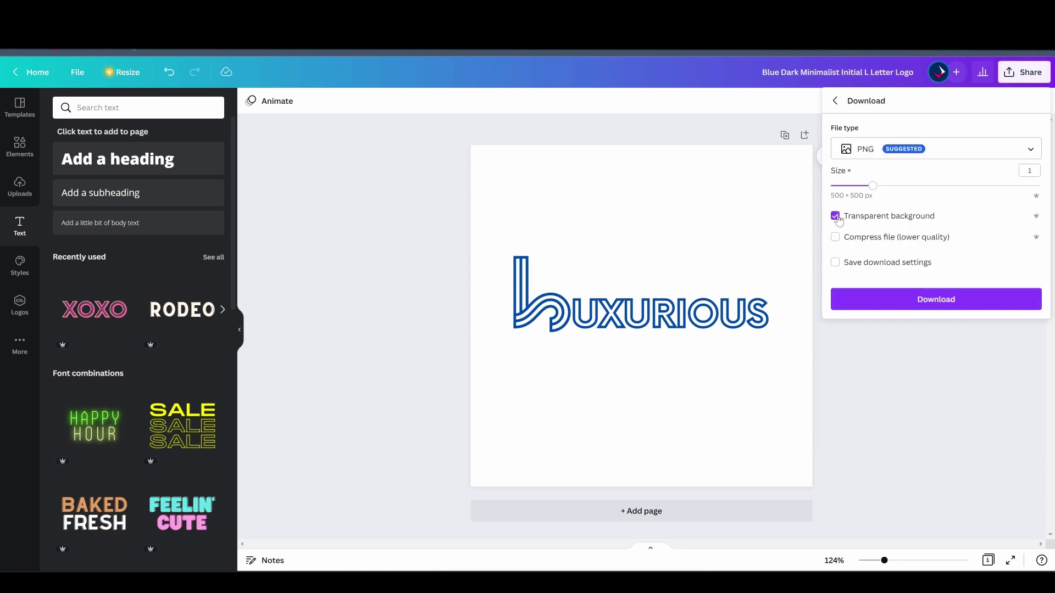
left_click(906, 300)
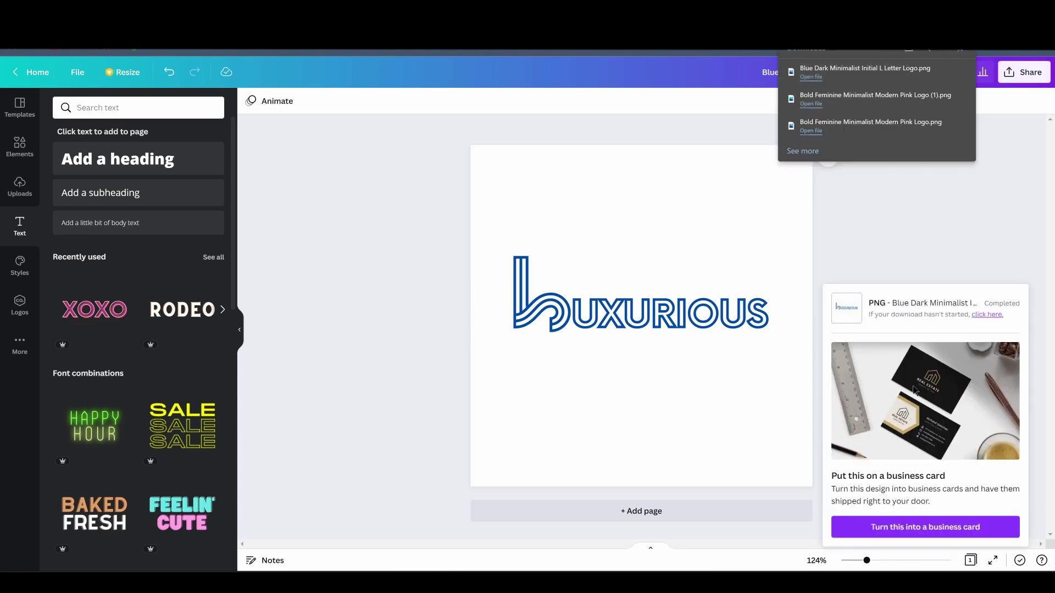
left_click(794, 76)
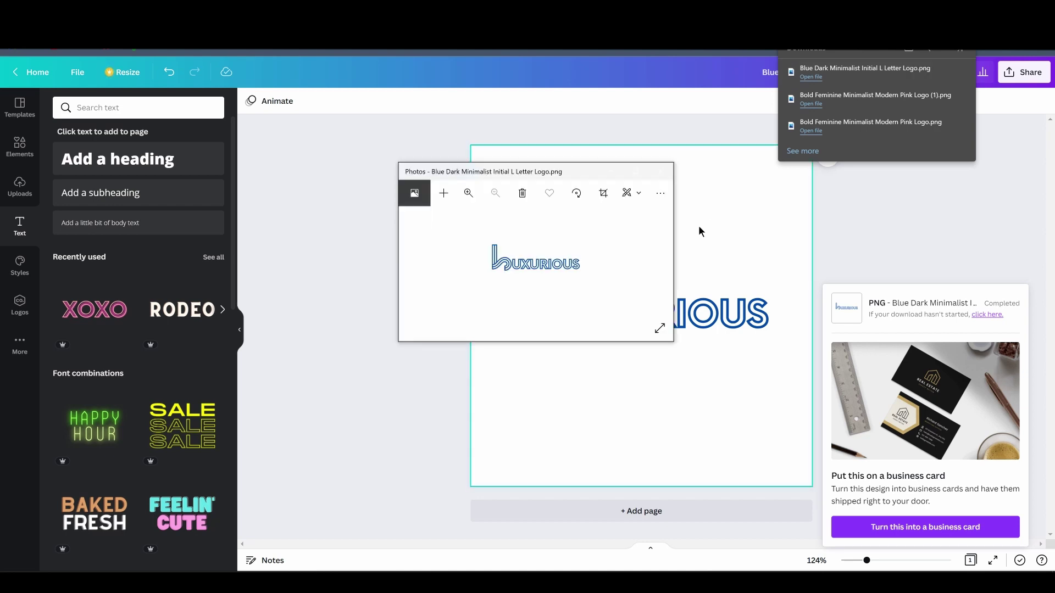